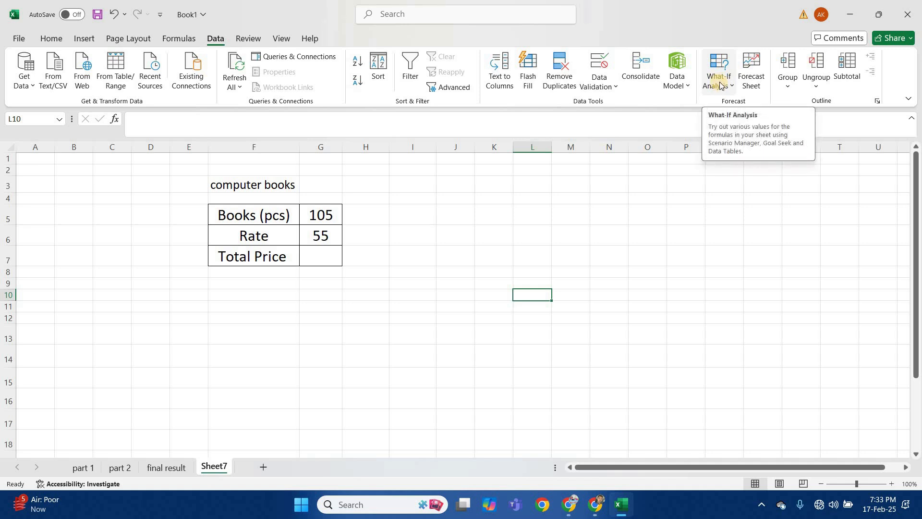
{"action": "left_click", "coordinate": [727, 90]}
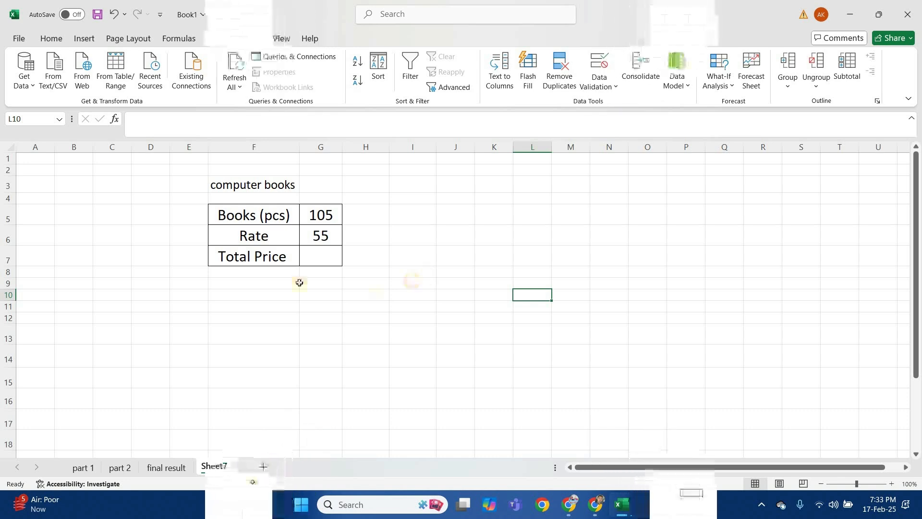
{"action": "left_click", "coordinate": [237, 218]}
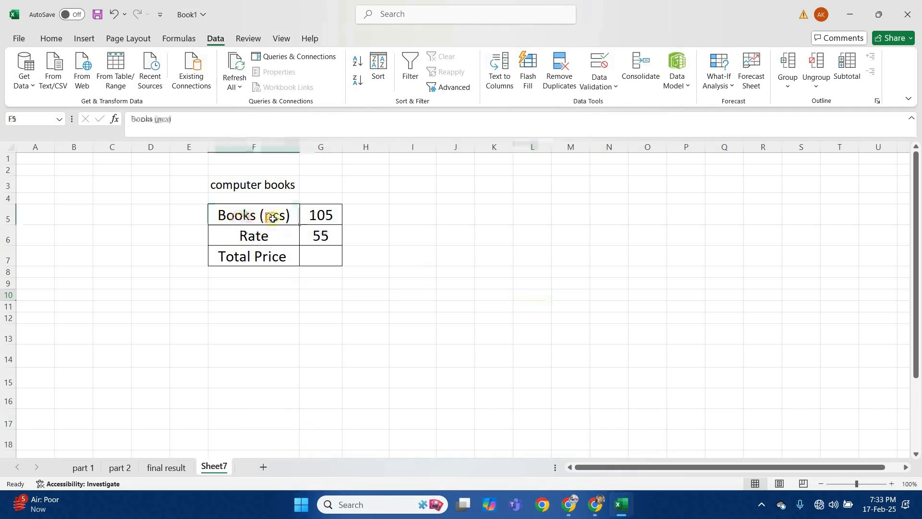
{"action": "left_click", "coordinate": [323, 238]}
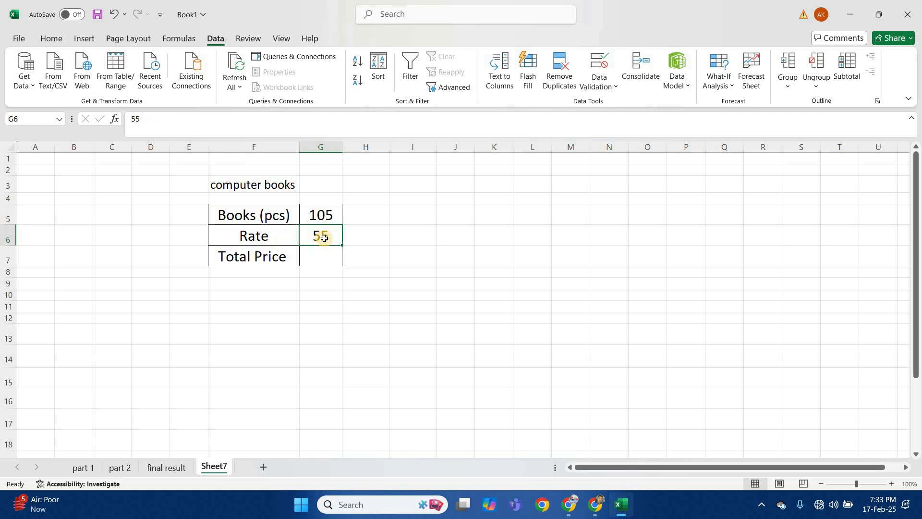
- Calculate the Total Price in G7 as books times rate with the formula =G5*G6
{"action": "left_click", "coordinate": [326, 259]}
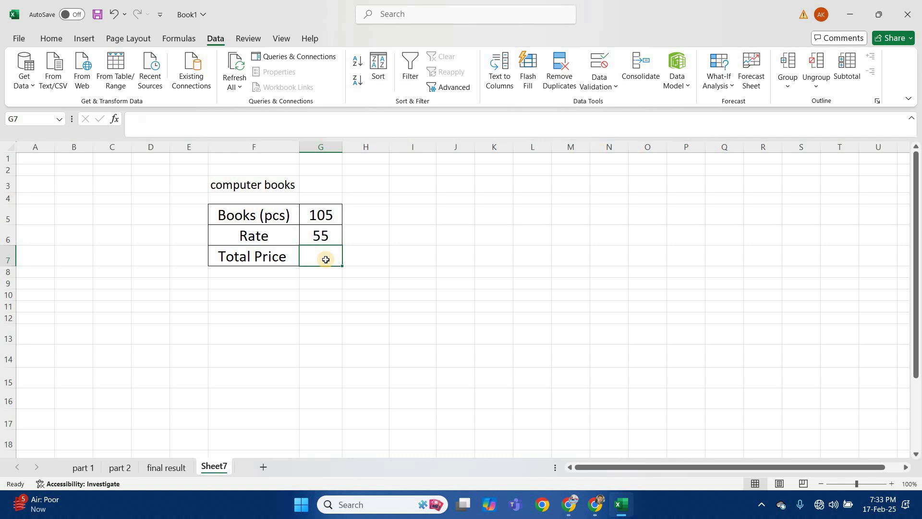
{"action": "type", "text": "="}
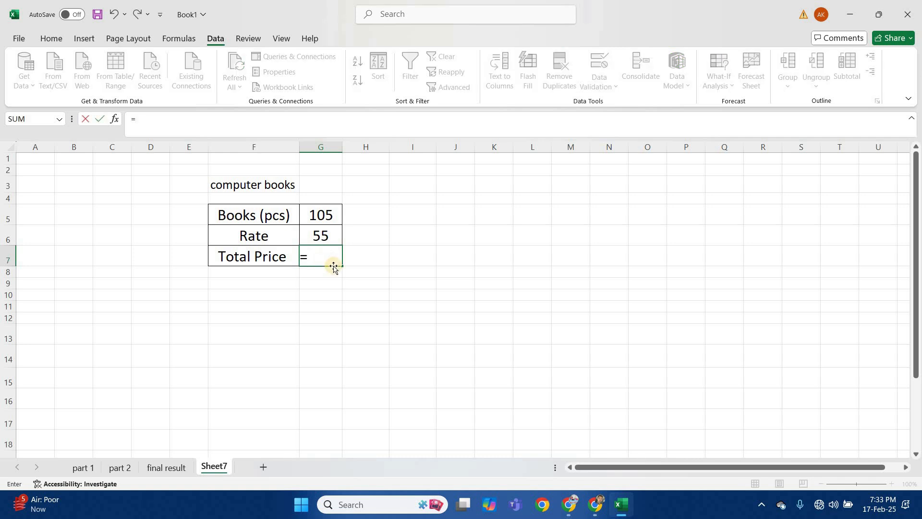
{"action": "left_click", "coordinate": [323, 216]}
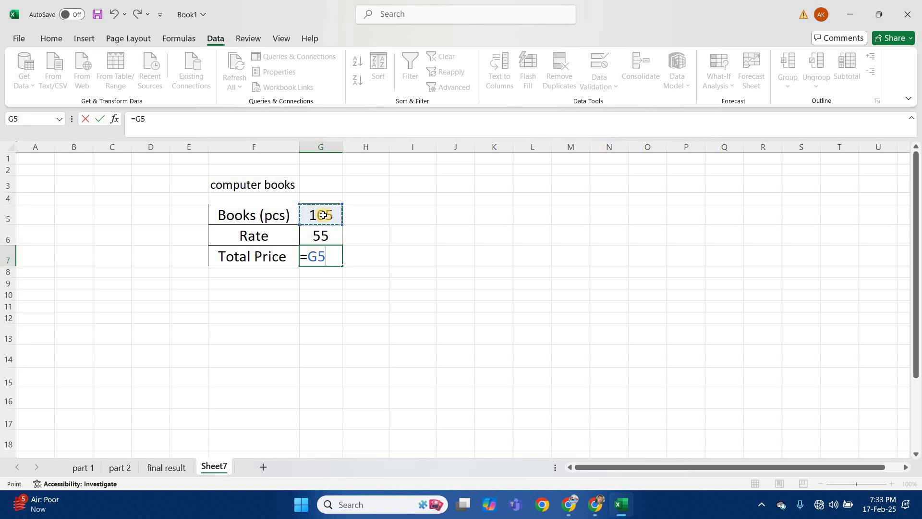
{"action": "type", "text": "*"}
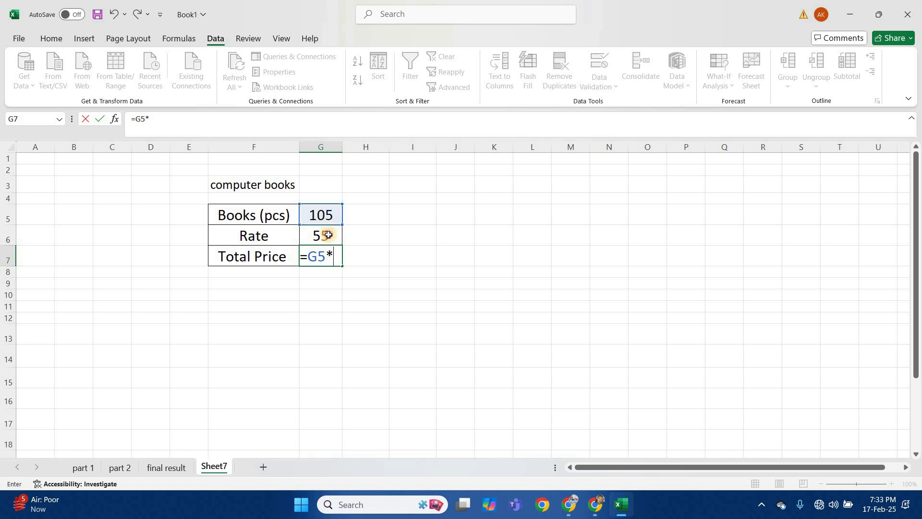
{"action": "left_click", "coordinate": [330, 236]}
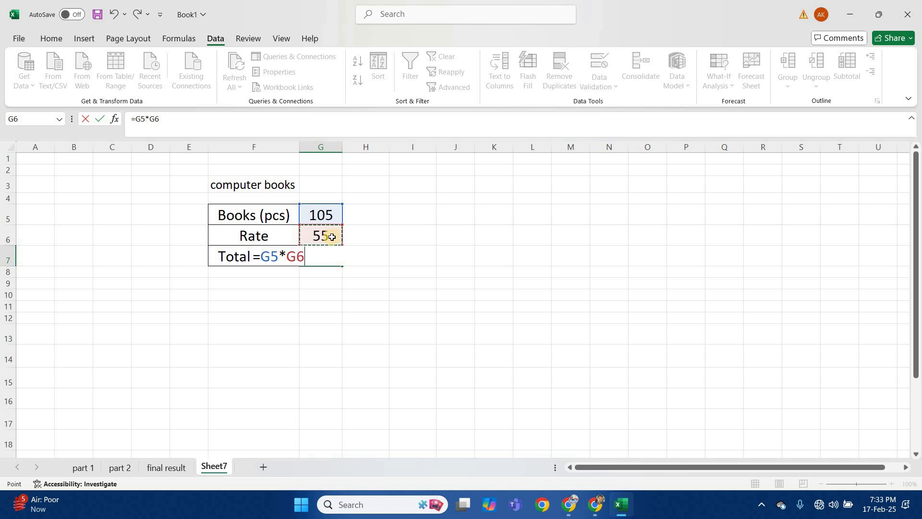
{"action": "key", "text": "Return"}
{"action": "left_click", "coordinate": [381, 283]}
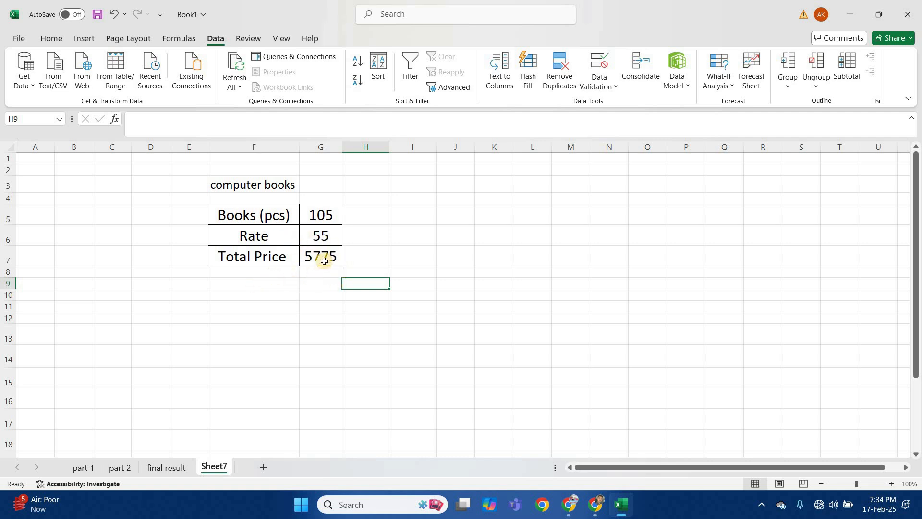
- Enter the target amount 7000 in cell I7, beside the Total Price row
{"action": "left_click", "coordinate": [356, 262]}
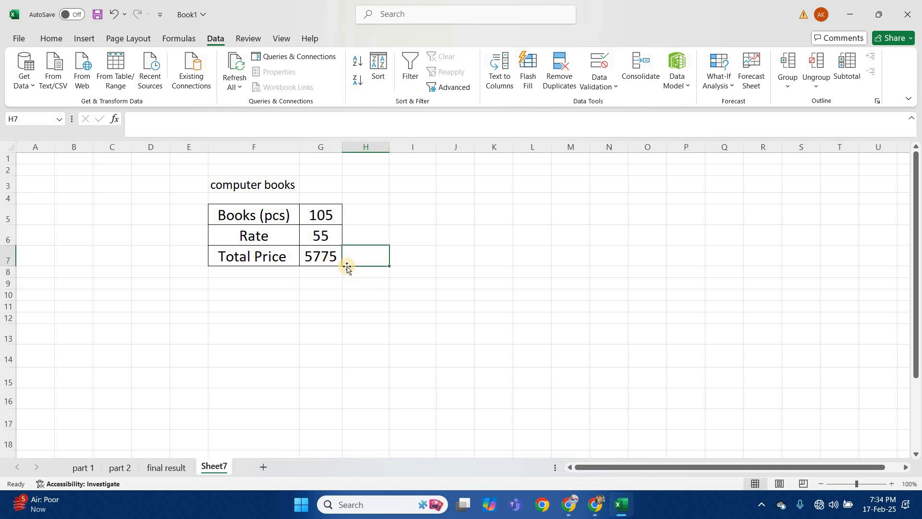
{"action": "left_click", "coordinate": [382, 284]}
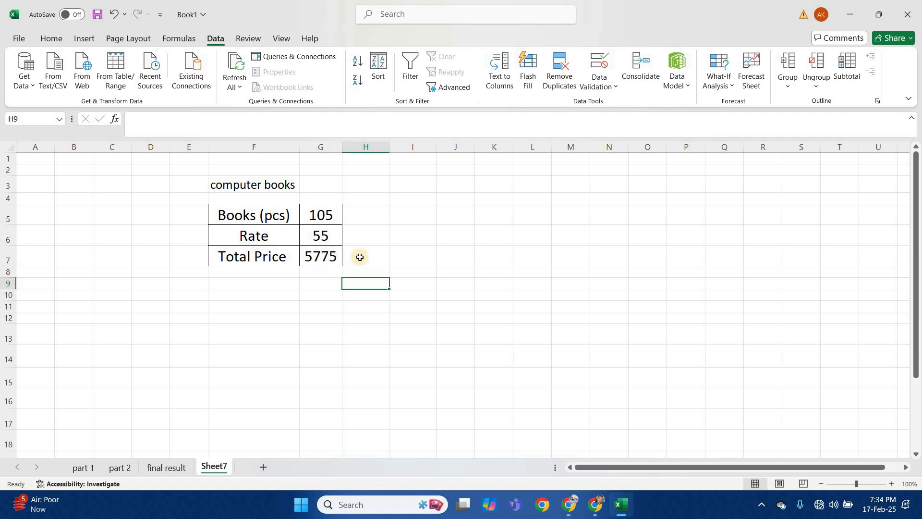
{"action": "left_click", "coordinate": [409, 262]}
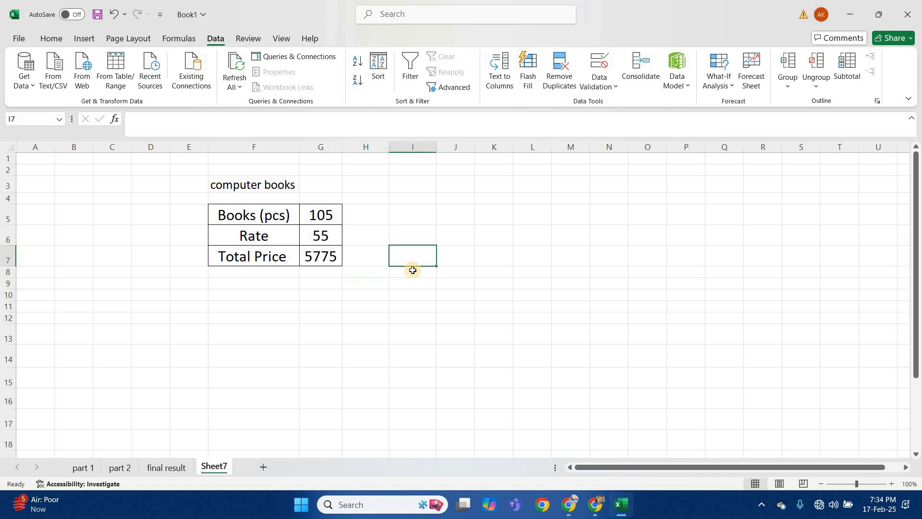
{"action": "type", "text": "7000"}
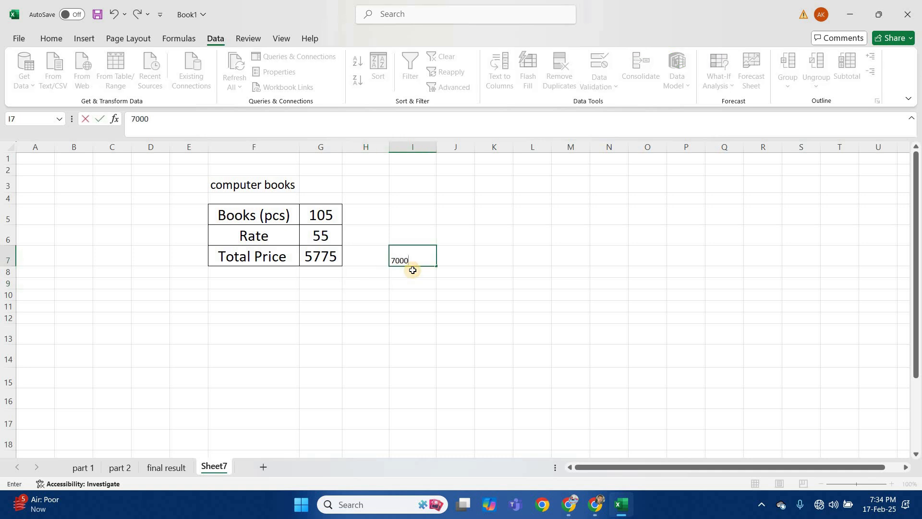
{"action": "key", "text": "Return"}
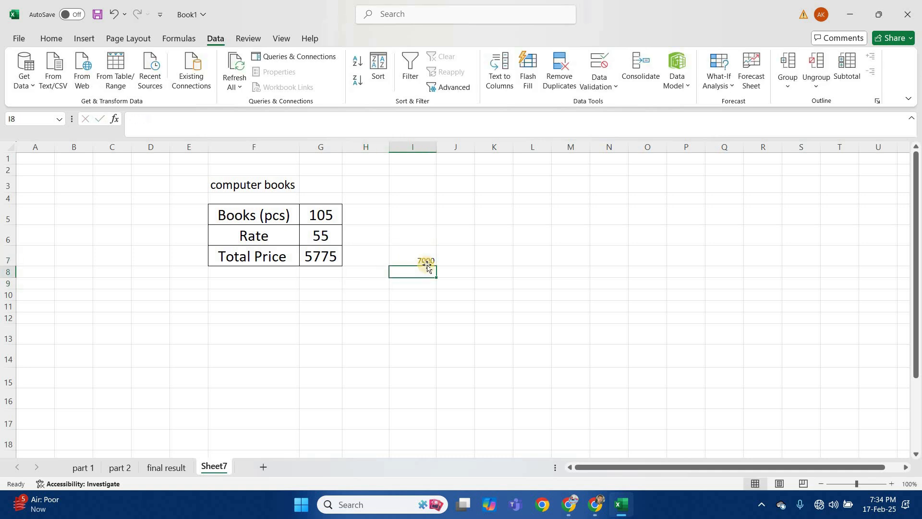
{"action": "left_click", "coordinate": [427, 257]}
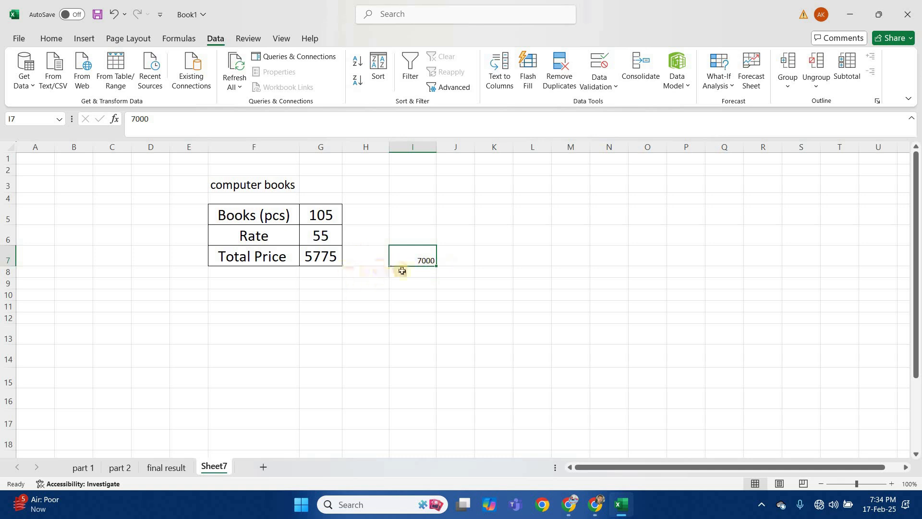
{"action": "left_click", "coordinate": [430, 300]}
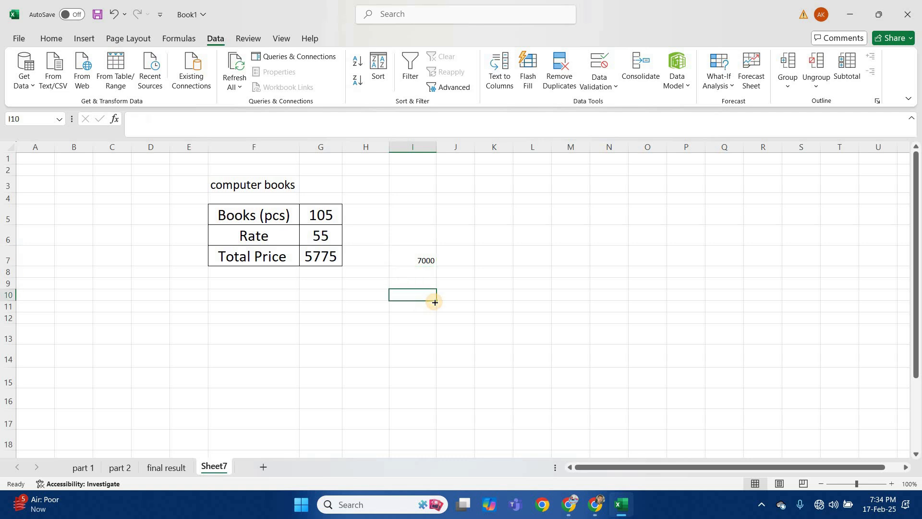
- Run Goal Seek to bring the Total Price in G7 to 7000 by changing the number of books in G5
{"action": "left_click", "coordinate": [323, 259]}
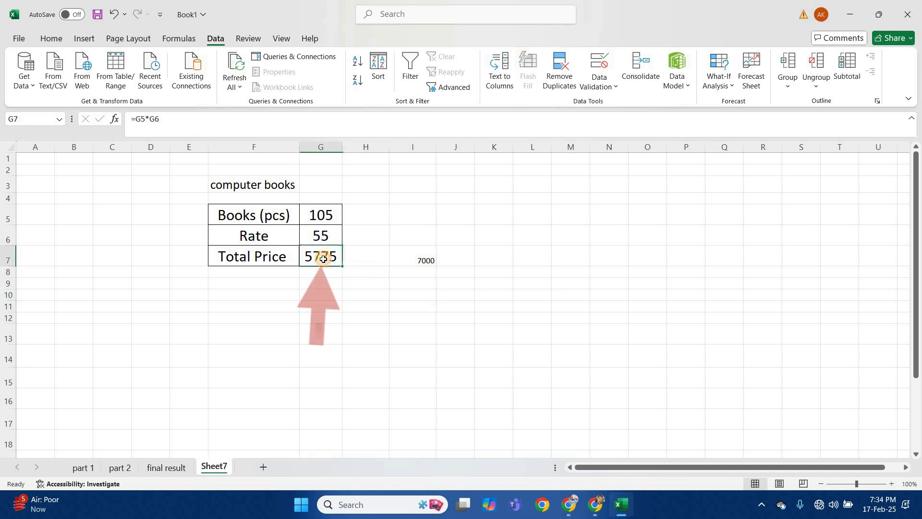
{"action": "left_click", "coordinate": [725, 87]}
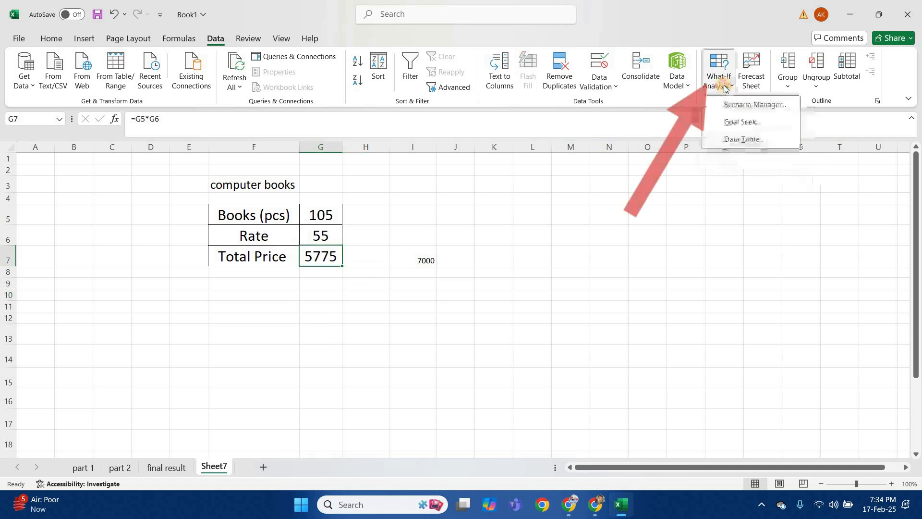
{"action": "left_click", "coordinate": [742, 123]}
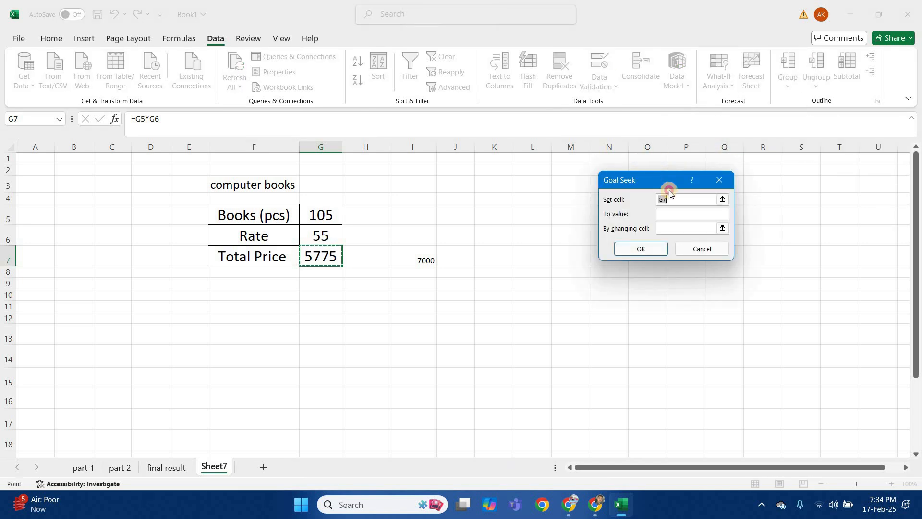
{"action": "left_click_drag", "start_coordinate": [669, 188], "coordinate": [677, 201]}
{"action": "left_click", "coordinate": [686, 228]}
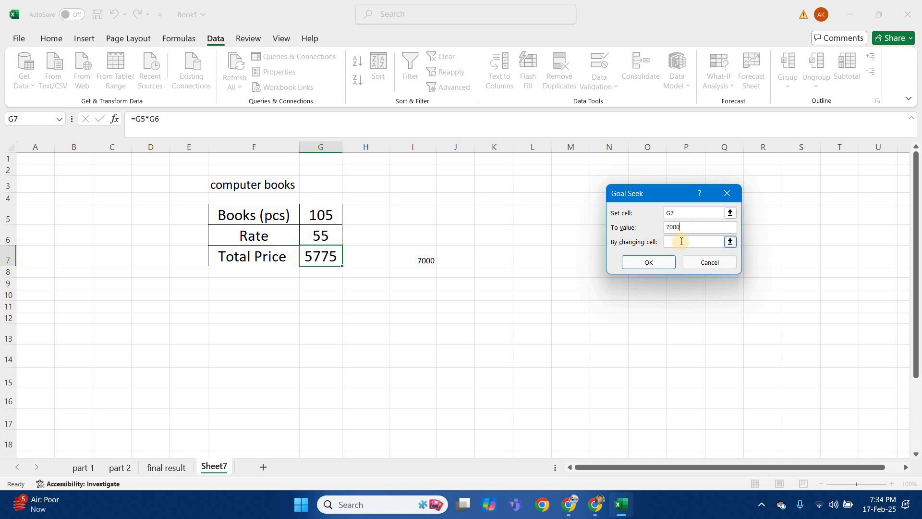
{"action": "left_click", "coordinate": [681, 242]}
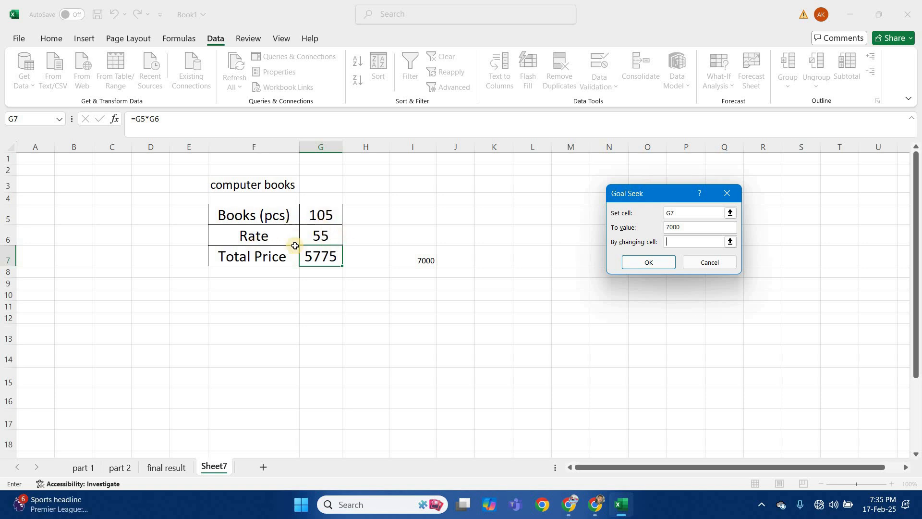
{"action": "left_click", "coordinate": [321, 215]}
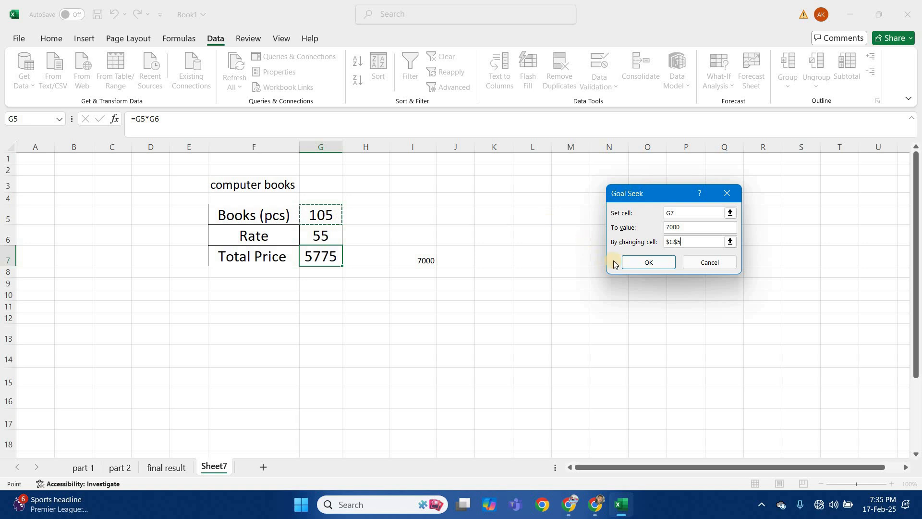
{"action": "left_click", "coordinate": [650, 263]}
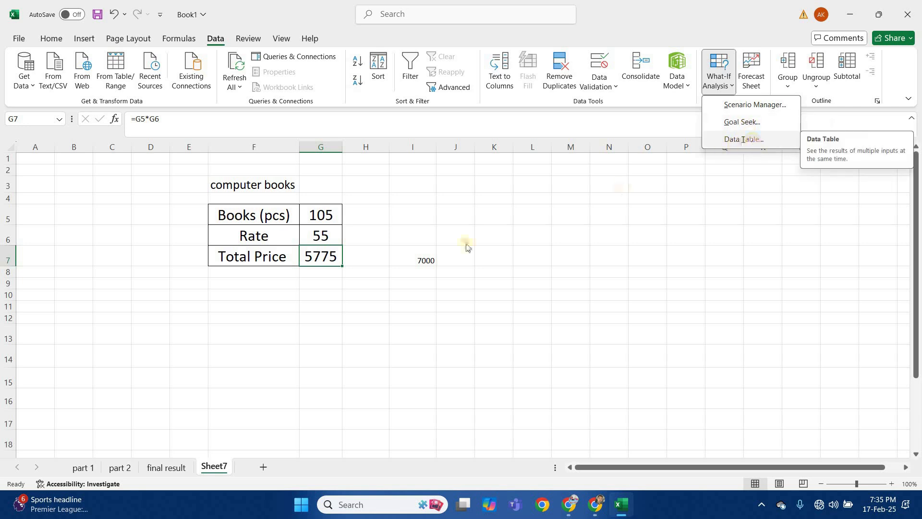
- Enter the heading "books" in cell G14 below the price table
{"action": "scroll", "coordinate": [309, 288], "scroll_direction": "down", "scroll_amount": 1}
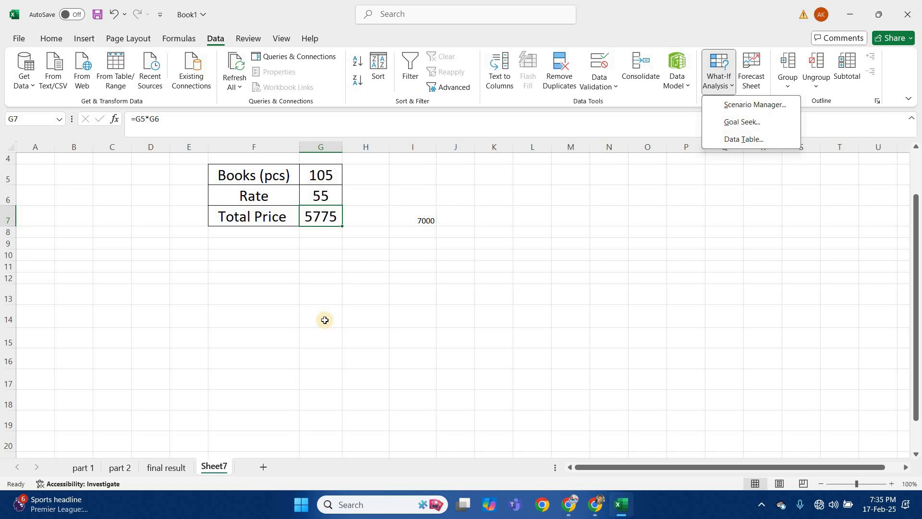
{"action": "left_click", "coordinate": [328, 317]}
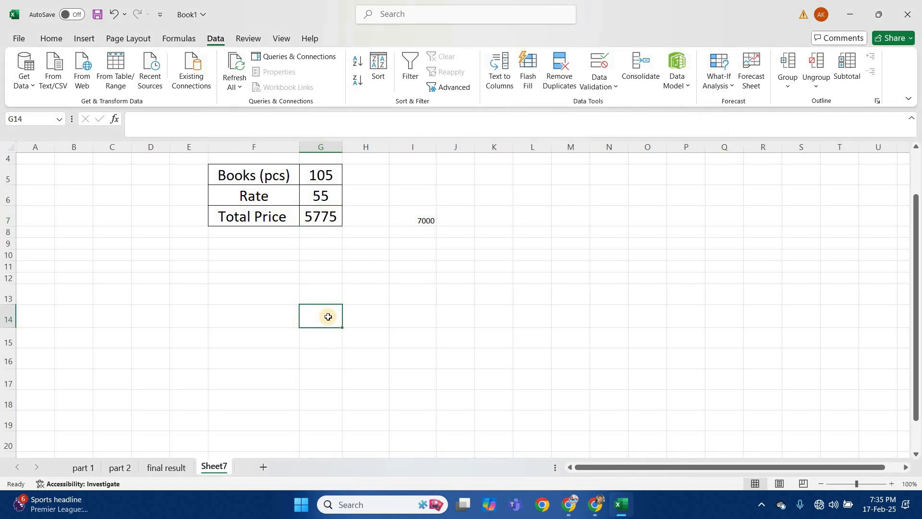
{"action": "type", "text": "b"}
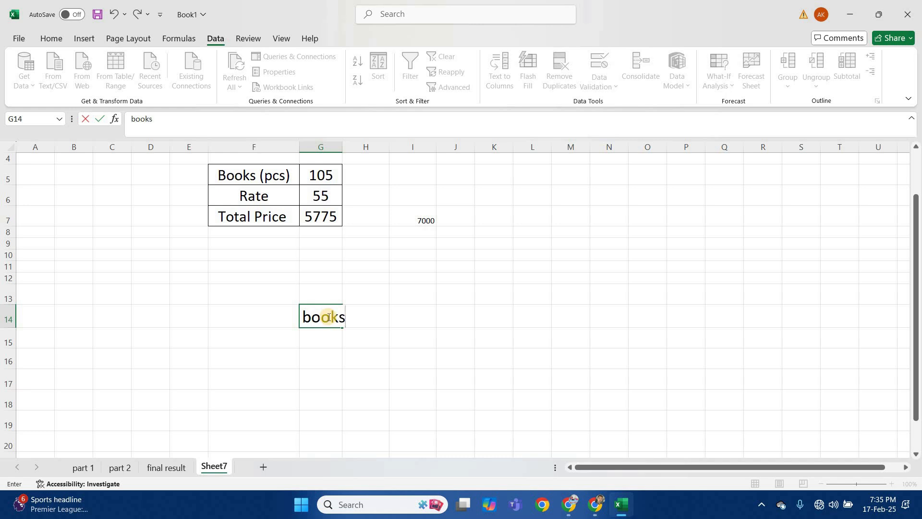
{"action": "type", "text": "ooks"}
{"action": "key", "text": "Return"}
{"action": "key", "text": "Return"}
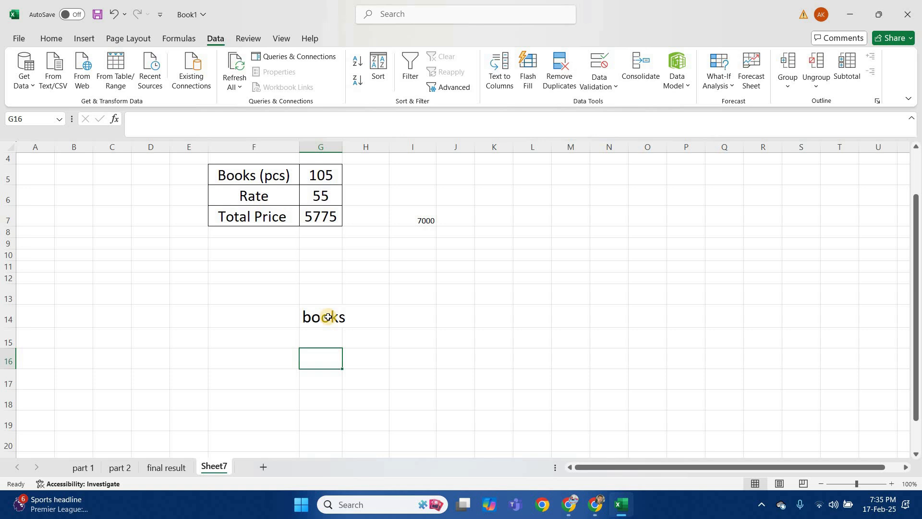
- List the book quantities 106, 107, 108 and 109 down cells G16 to G19
{"action": "type", "text": "106"}
{"action": "key", "text": "Return"}
{"action": "type", "text": "107"}
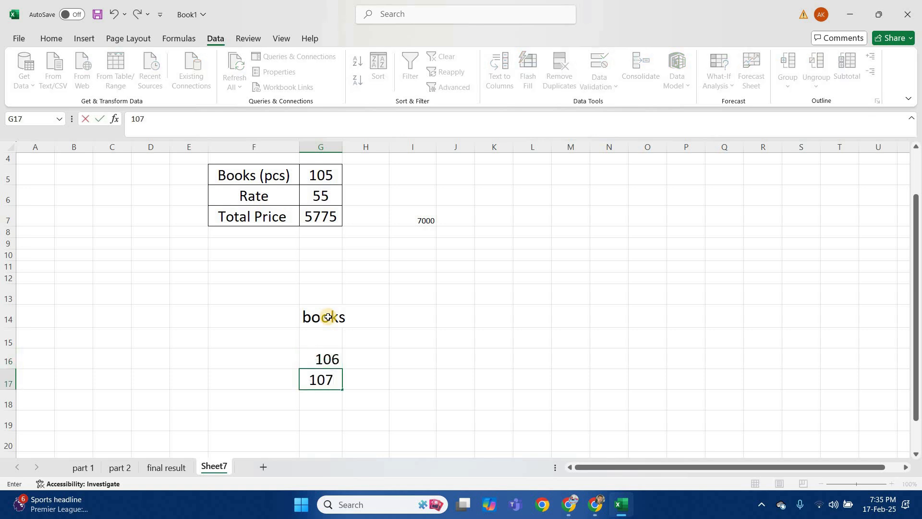
{"action": "key", "text": "Return"}
{"action": "type", "text": "108"}
{"action": "key", "text": "Return"}
{"action": "type", "text": "109"}
{"action": "key", "text": "Return"}
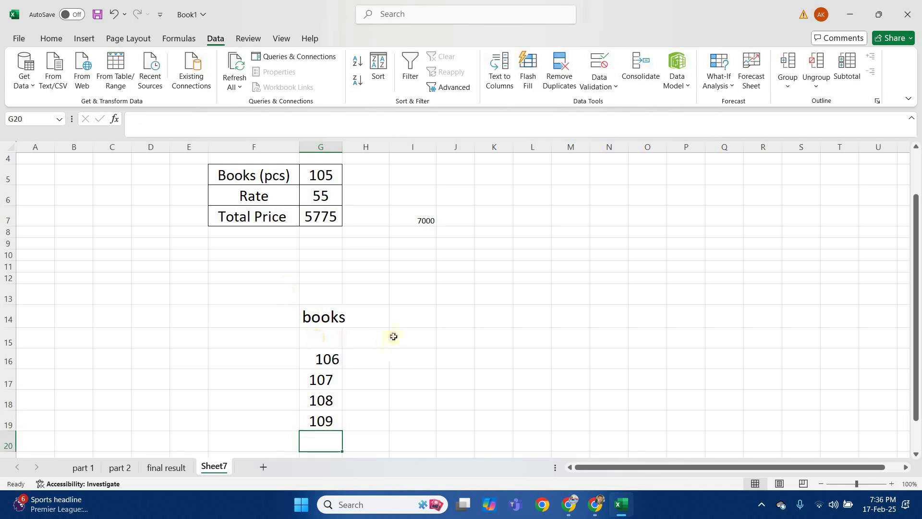
- Enter the rates 56, 57, 58, 99, 87 and 66 across row 15, from H15 to M15
{"action": "left_click", "coordinate": [376, 336]}
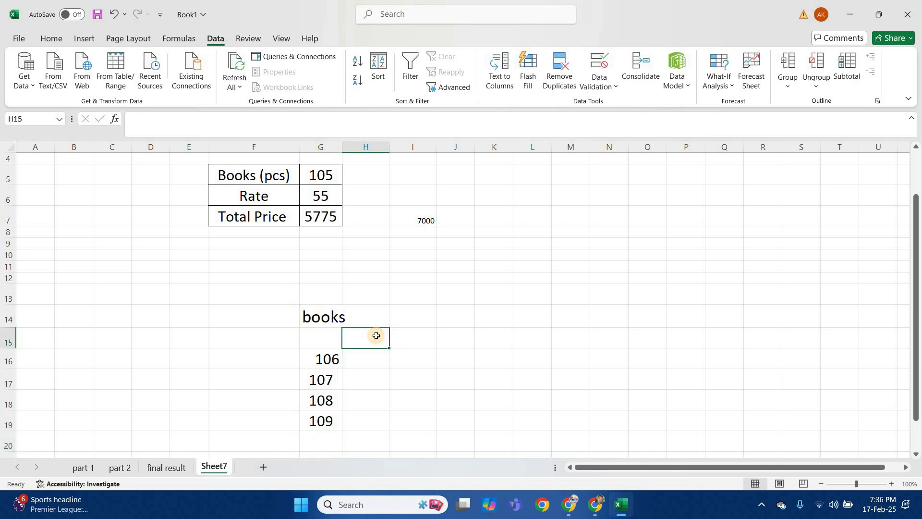
{"action": "type", "text": "56"}
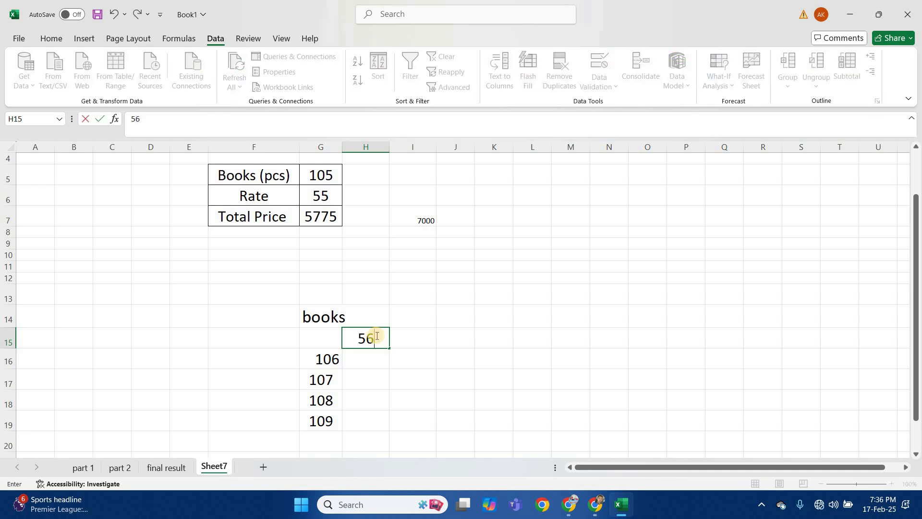
{"action": "key", "text": "Tab"}
{"action": "type", "text": "57"}
{"action": "key", "text": "Tab"}
{"action": "type", "text": "58"}
{"action": "key", "text": "Tab"}
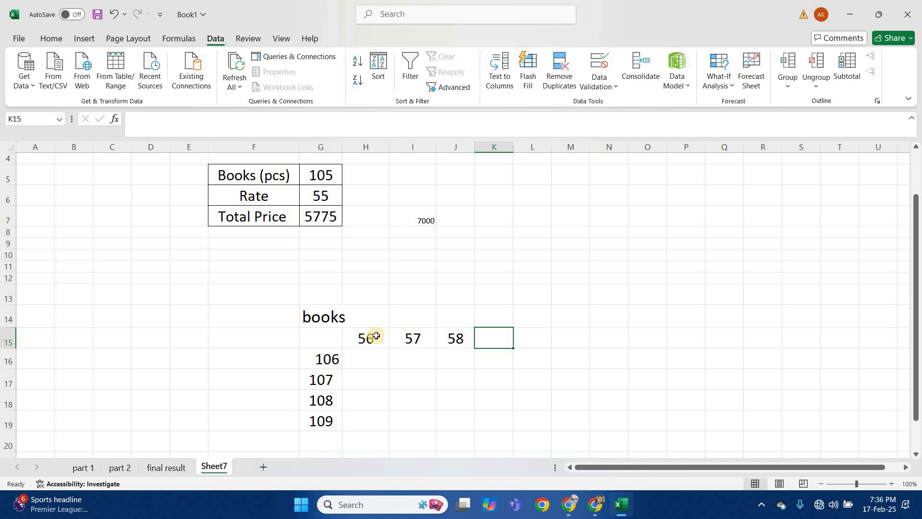
{"action": "type", "text": "99"}
{"action": "key", "text": "Tab"}
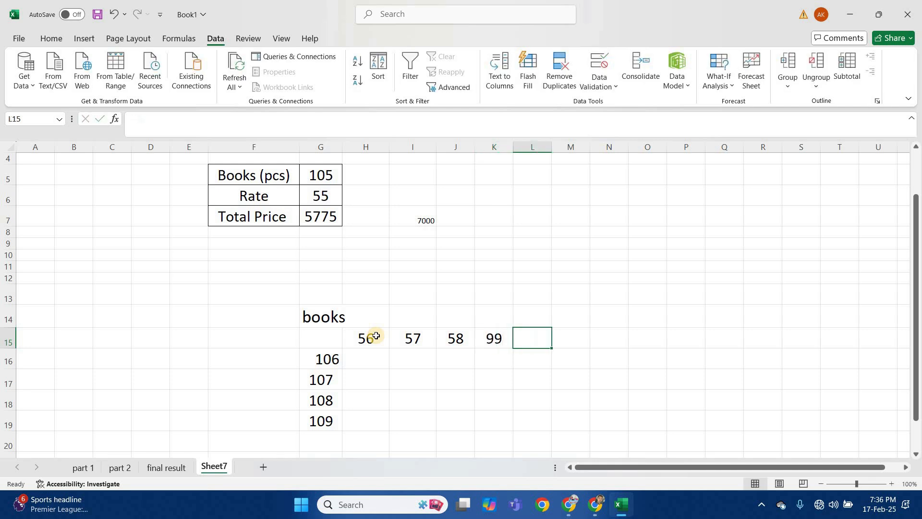
{"action": "type", "text": "87"}
{"action": "key", "text": "Tab"}
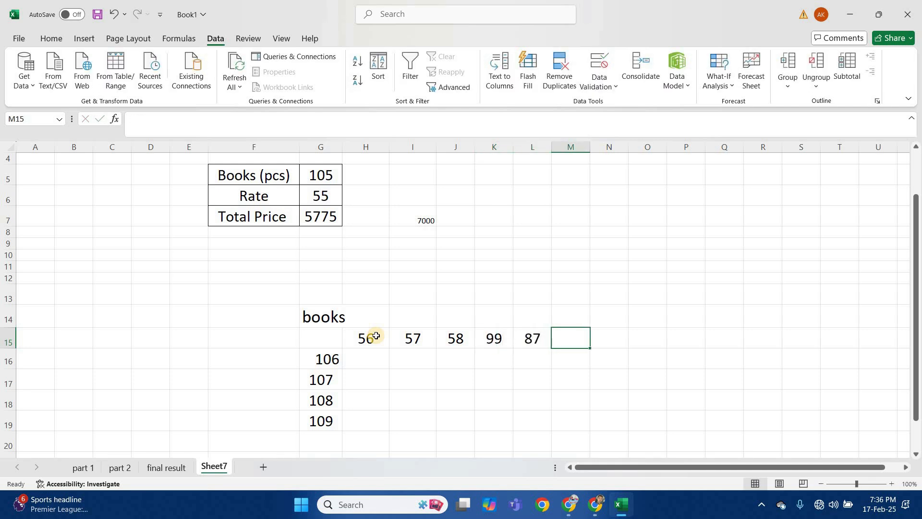
{"action": "type", "text": "66"}
{"action": "left_click", "coordinate": [426, 358]}
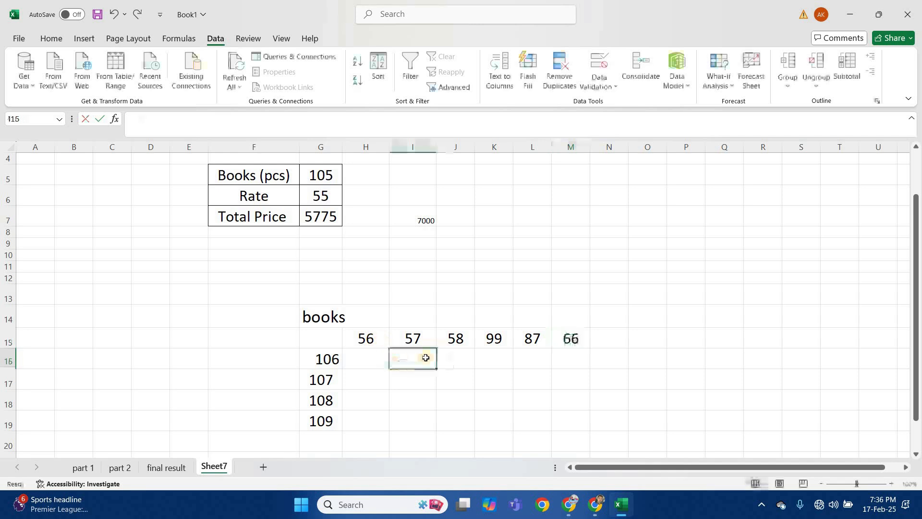
- Enter the label "rate" in cell F15, beside the row of rates
{"action": "left_click", "coordinate": [256, 344]}
{"action": "type", "text": "rate"}
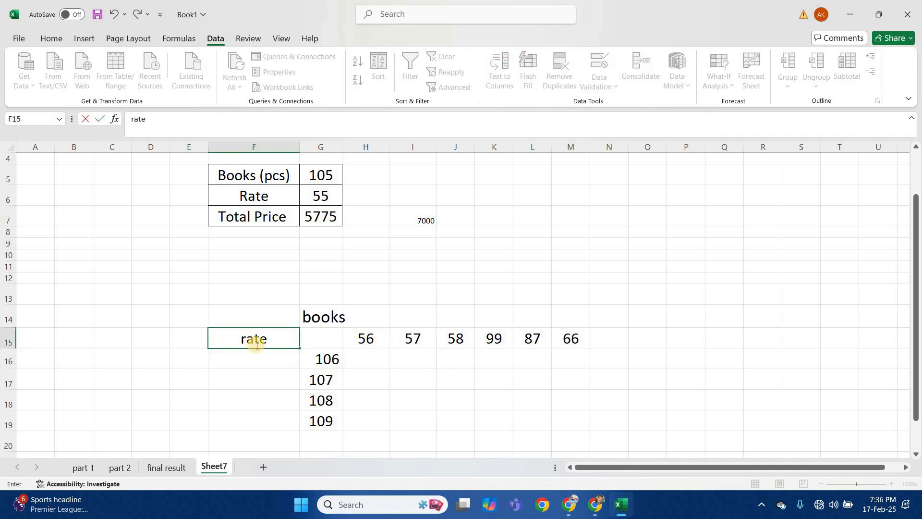
{"action": "left_click", "coordinate": [414, 378]}
- Link corner cell G15 to the Total Price with the formula =G7
{"action": "left_click", "coordinate": [323, 337]}
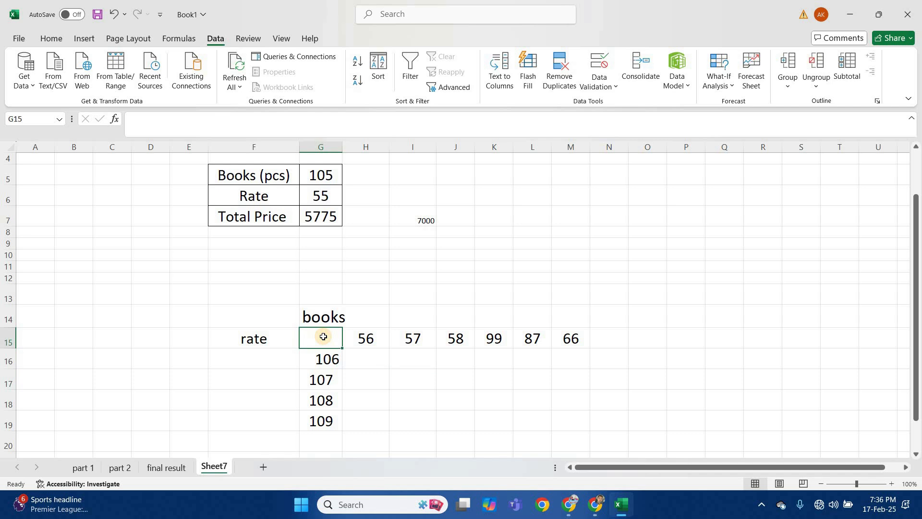
{"action": "type", "text": "="}
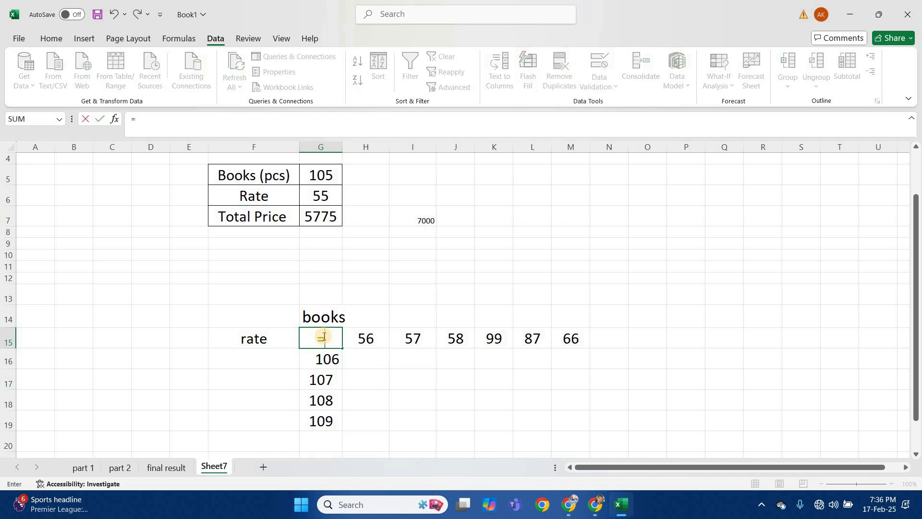
{"action": "left_click", "coordinate": [319, 216]}
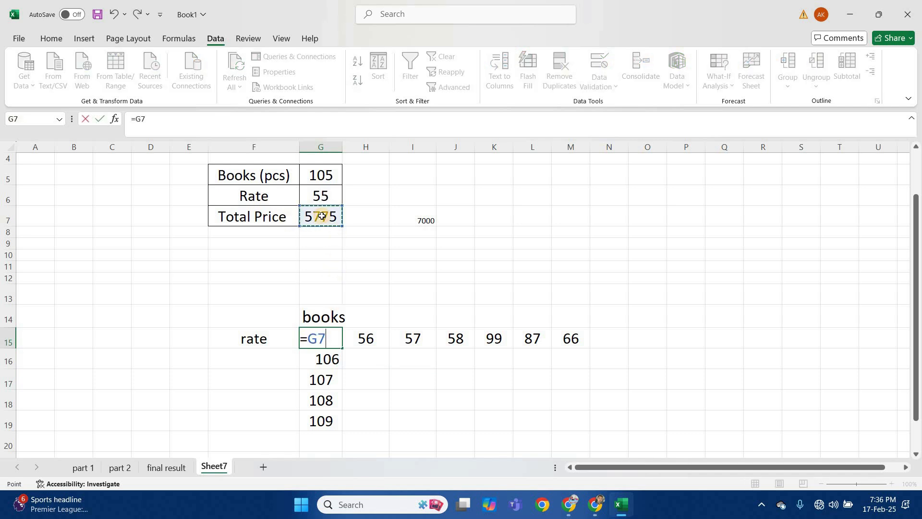
{"action": "key", "text": "Return"}
- Create a two-variable Data Table over G15:M19 with row input cell G6 and column input cell G5, and autofit column K
{"action": "scroll", "coordinate": [290, 229], "scroll_direction": "down", "scroll_amount": 2}
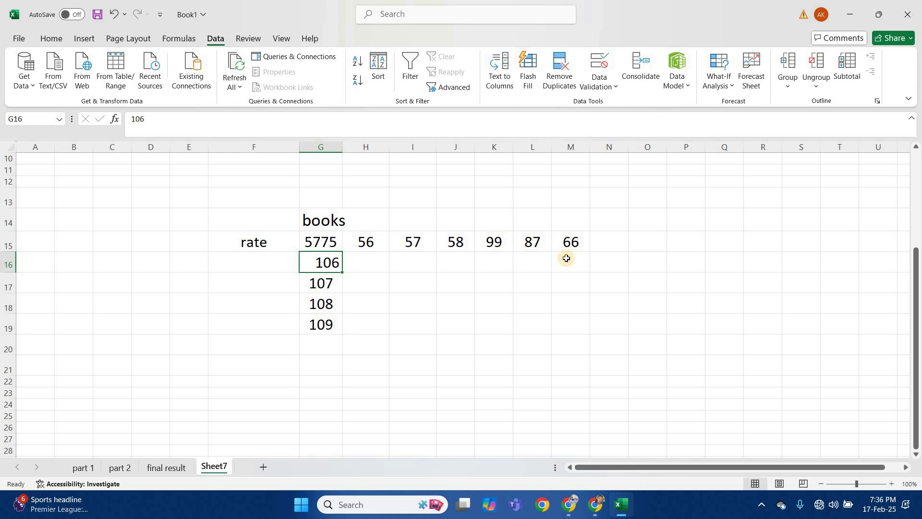
{"action": "left_click", "coordinate": [471, 311]}
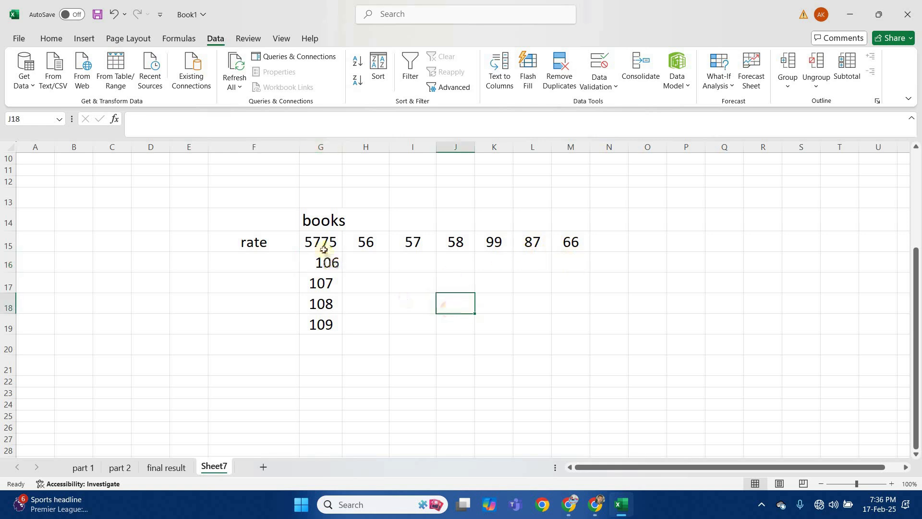
{"action": "left_click_drag", "start_coordinate": [324, 243], "coordinate": [578, 315]}
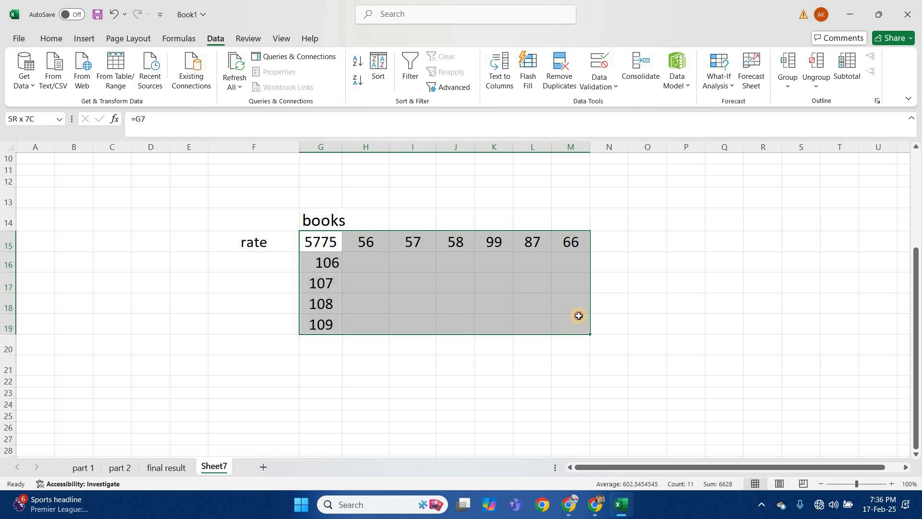
{"action": "left_click", "coordinate": [732, 89]}
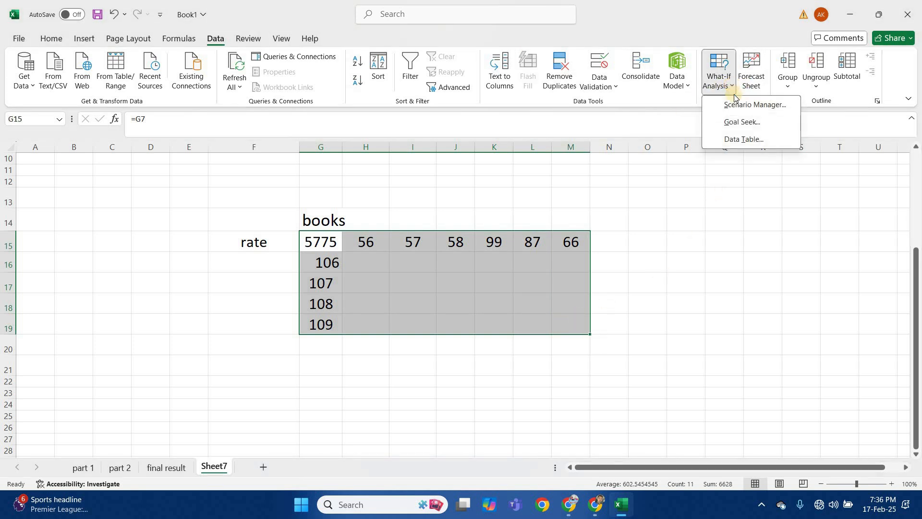
{"action": "left_click", "coordinate": [744, 138]}
{"action": "left_click_drag", "start_coordinate": [714, 198], "coordinate": [721, 201]}
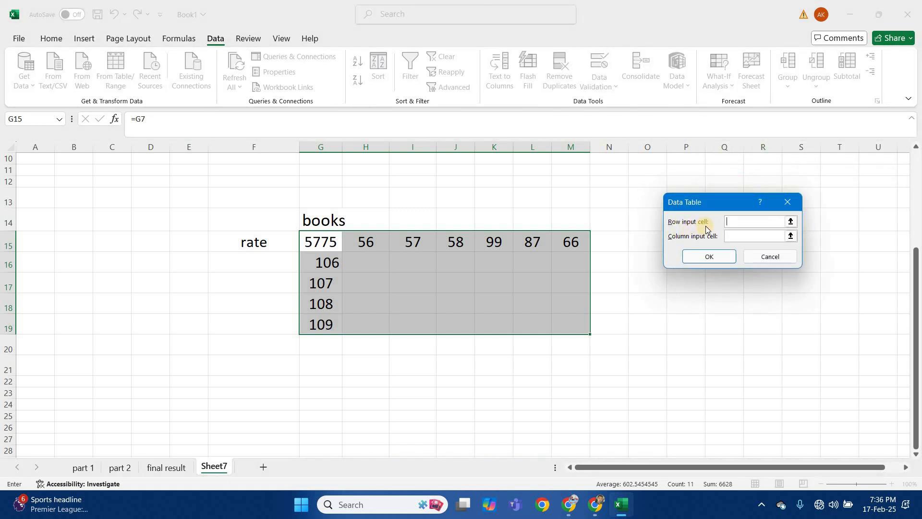
{"action": "left_click", "coordinate": [738, 223]}
{"action": "scroll", "coordinate": [378, 268], "scroll_direction": "up", "scroll_amount": 3}
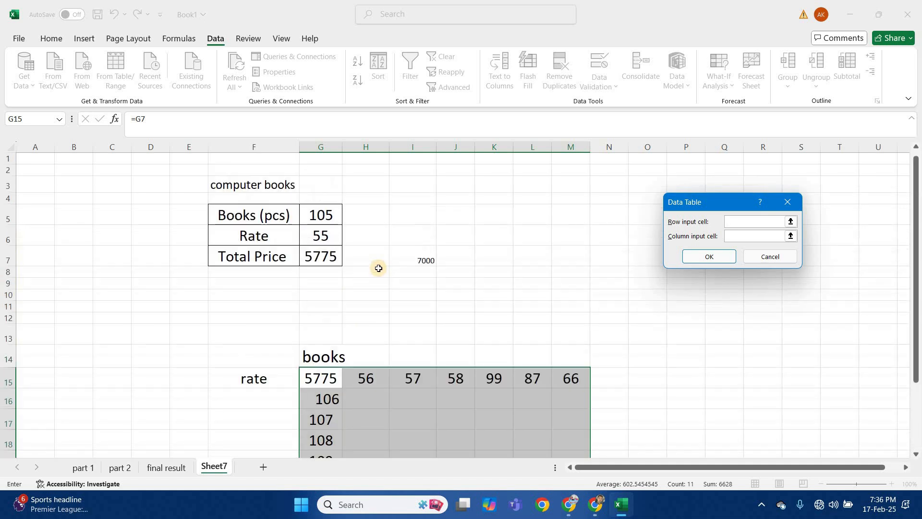
{"action": "left_click", "coordinate": [322, 237]}
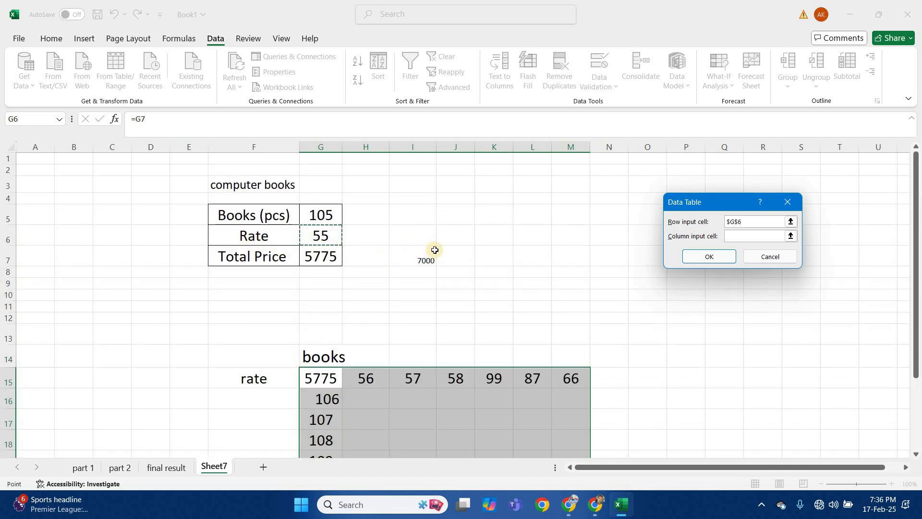
{"action": "left_click", "coordinate": [729, 236]}
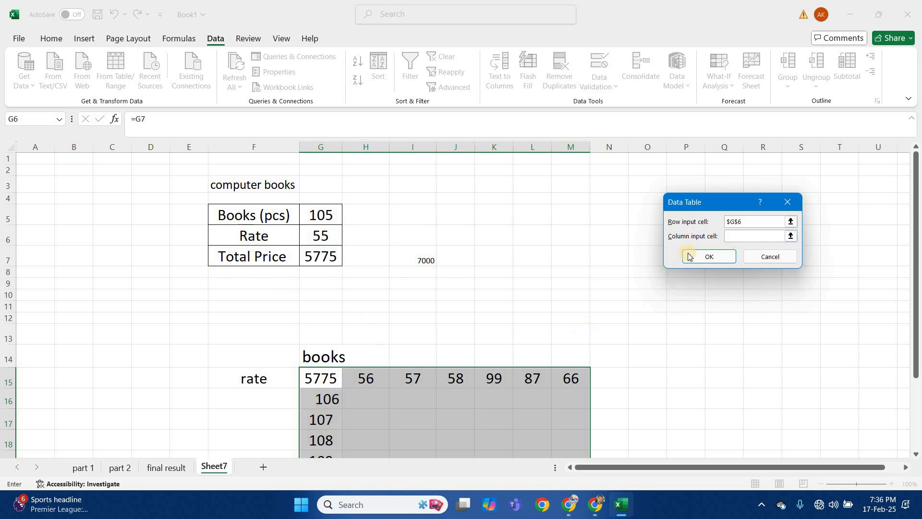
{"action": "left_click", "coordinate": [318, 217]}
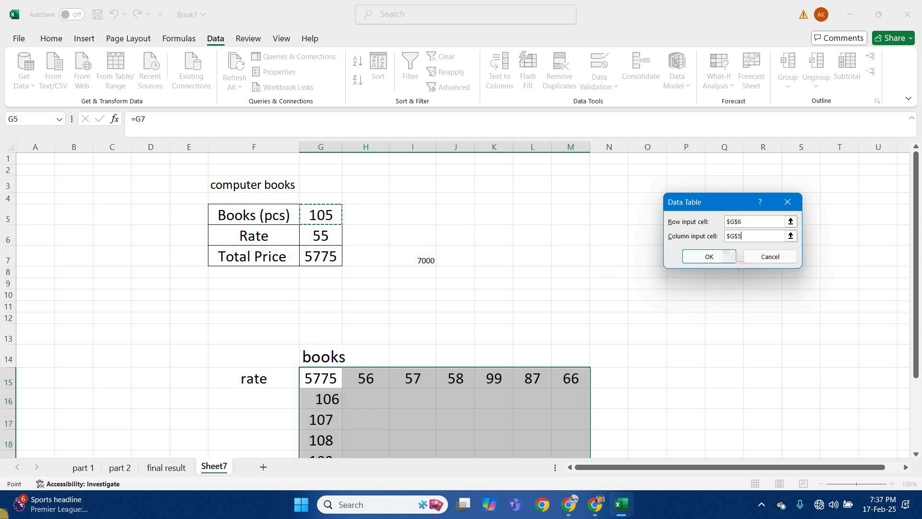
{"action": "scroll", "coordinate": [834, 295], "scroll_direction": "down", "scroll_amount": 1}
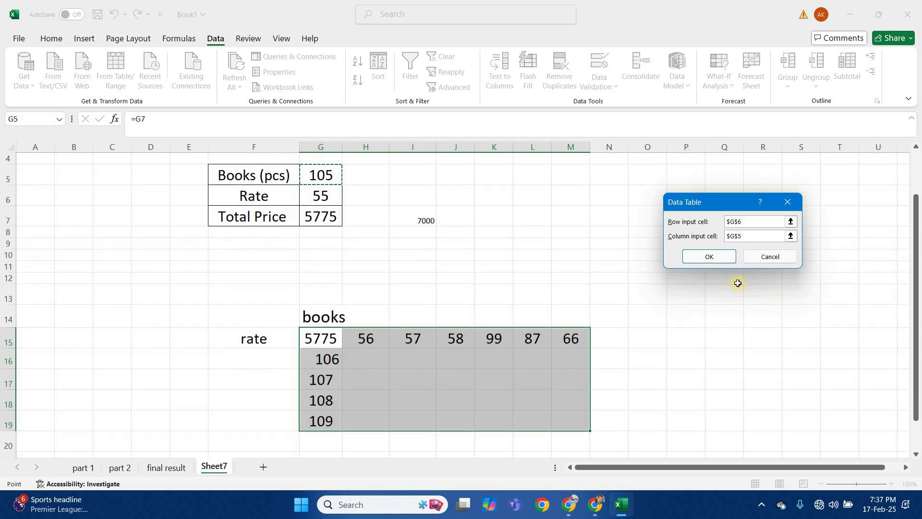
{"action": "left_click", "coordinate": [720, 255]}
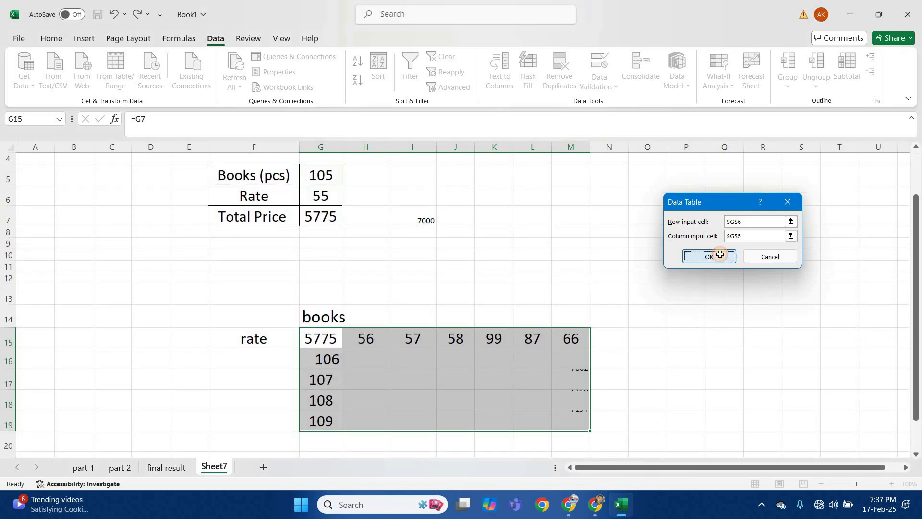
{"action": "double_click", "coordinate": [514, 150]}
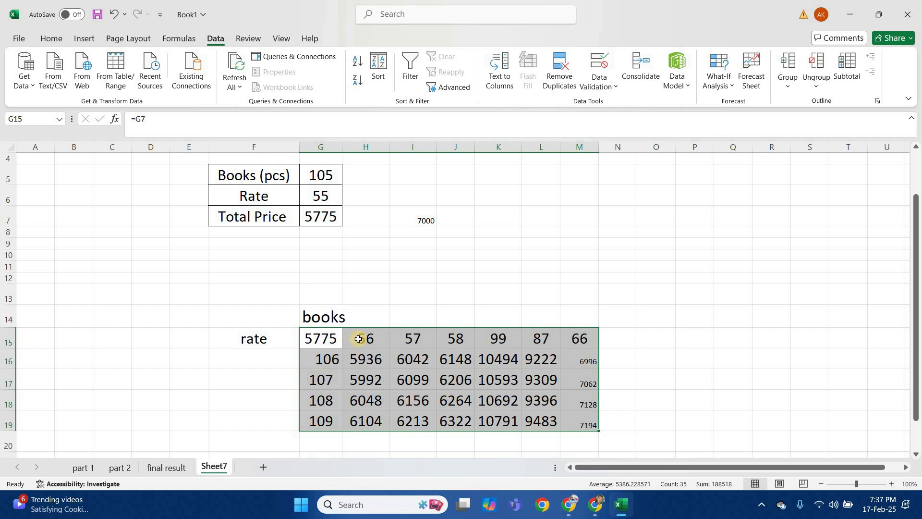
- Cross-check the data table's first result in H16 by entering =H15*G16 in cell Q15
{"action": "left_click", "coordinate": [735, 338]}
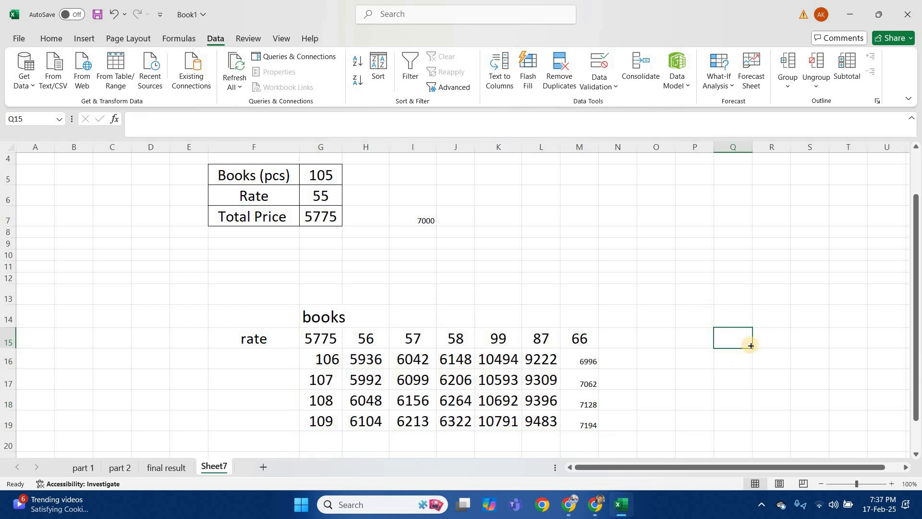
{"action": "type", "text": "="}
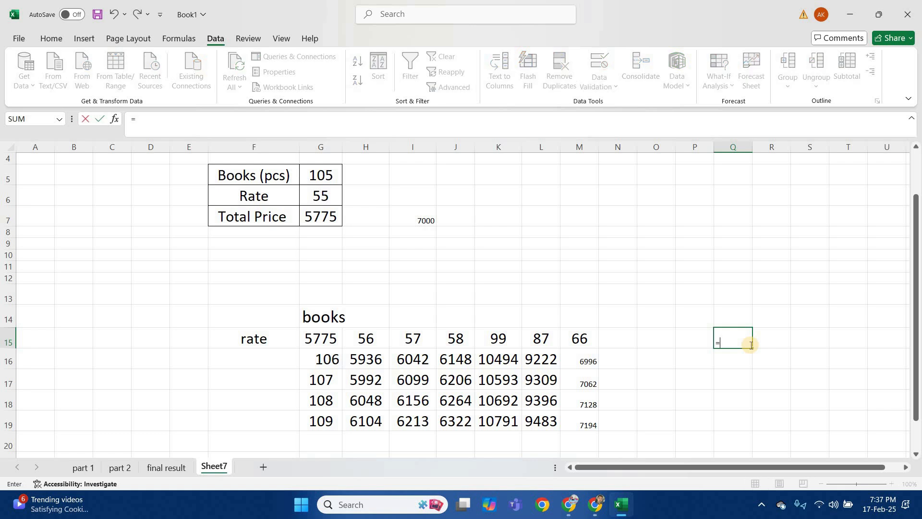
{"action": "left_click", "coordinate": [371, 334]}
{"action": "type", "text": "*"}
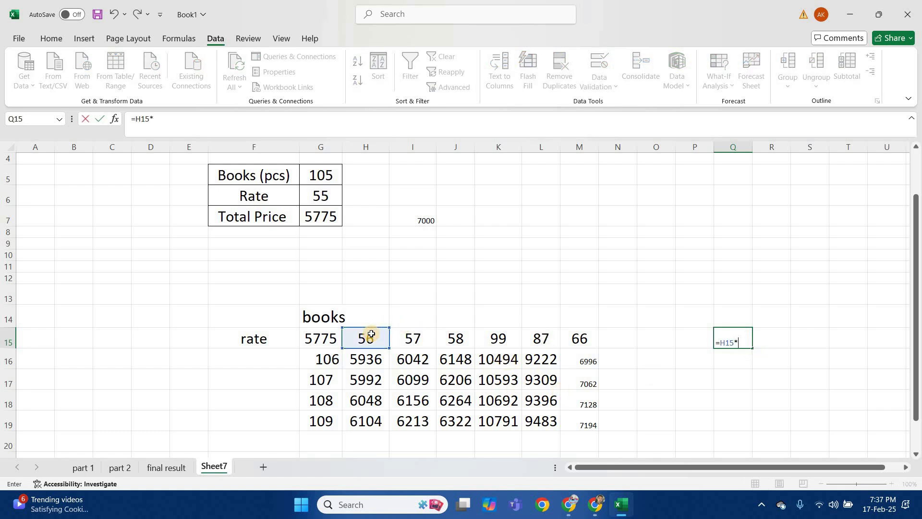
{"action": "left_click", "coordinate": [326, 360]}
{"action": "key", "text": "Return"}
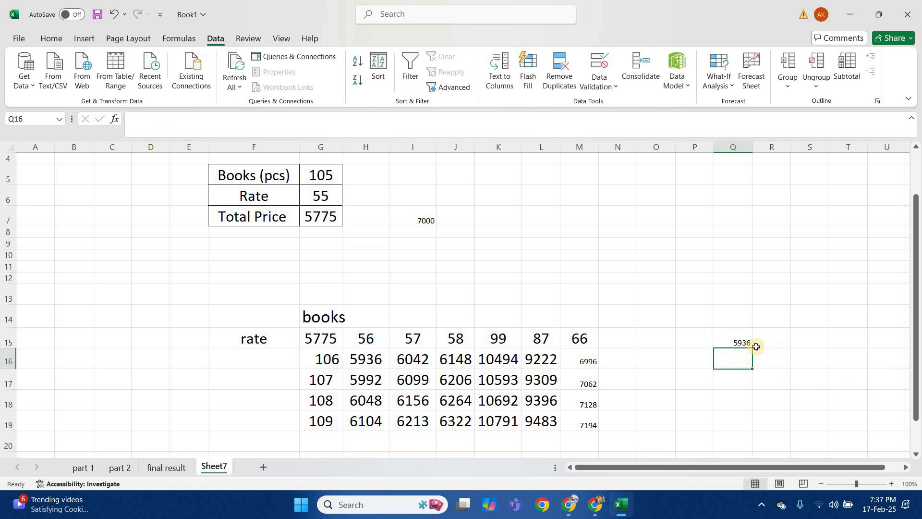
{"action": "left_click", "coordinate": [363, 359]}
{"action": "left_click", "coordinate": [788, 338]}
{"action": "scroll", "coordinate": [535, 331], "scroll_direction": "down", "scroll_amount": 1}
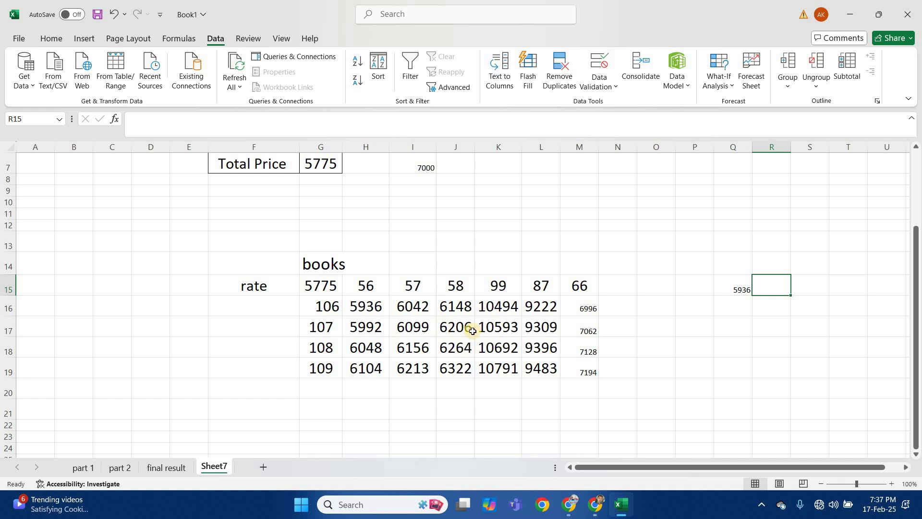
{"action": "left_click", "coordinate": [715, 83]}
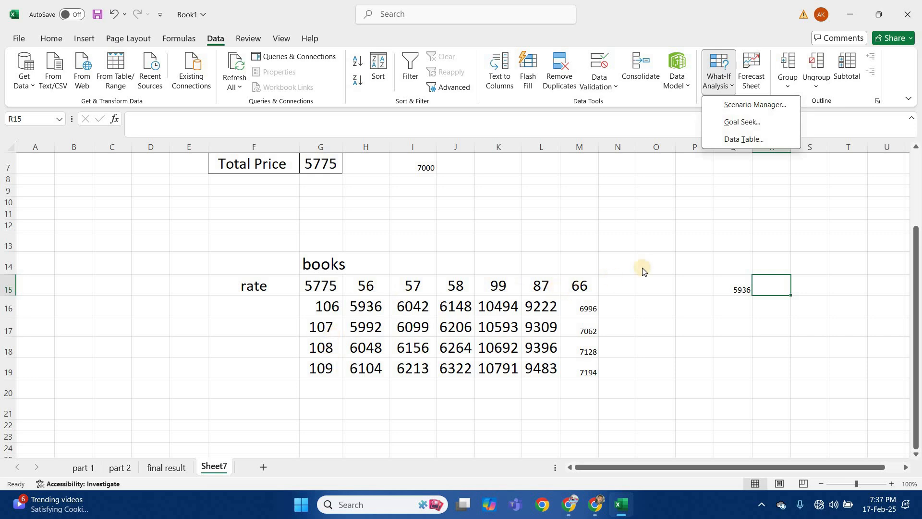
{"action": "scroll", "coordinate": [481, 328], "scroll_direction": "up", "scroll_amount": 2}
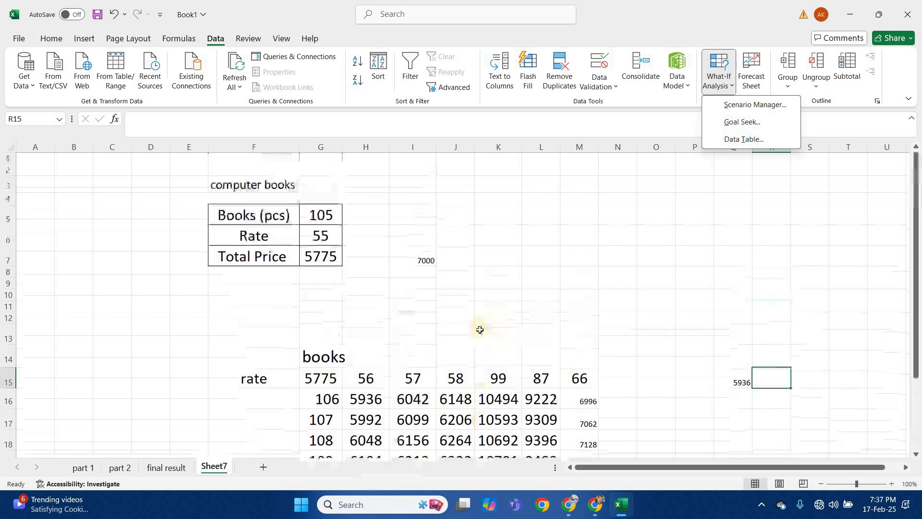
{"action": "scroll", "coordinate": [481, 328], "scroll_direction": "down", "scroll_amount": 2}
{"action": "scroll", "coordinate": [481, 328], "scroll_direction": "up", "scroll_amount": 2}
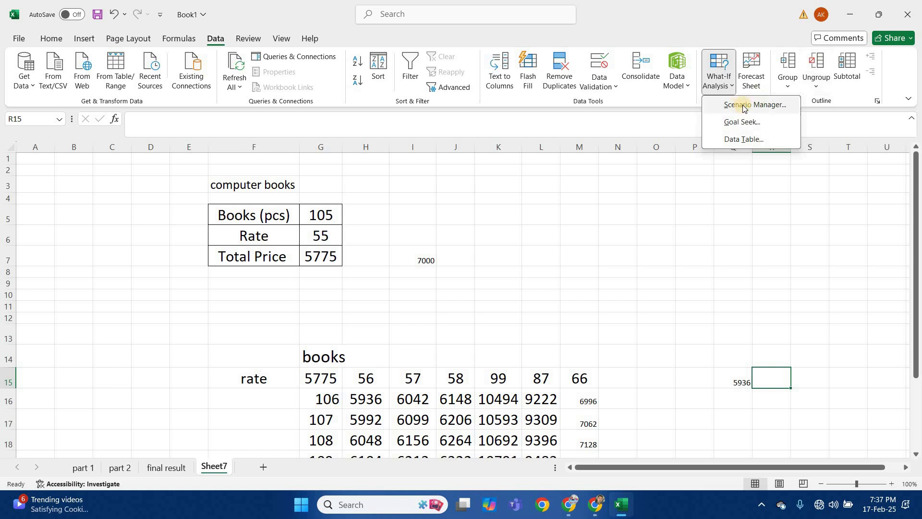
{"action": "left_click", "coordinate": [558, 243]}
{"action": "left_click", "coordinate": [439, 220]}
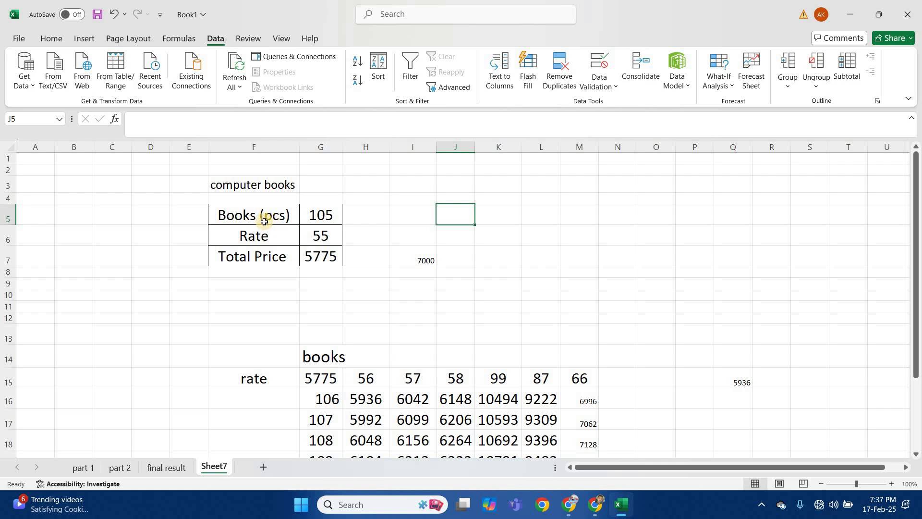
{"action": "left_click", "coordinate": [330, 215]}
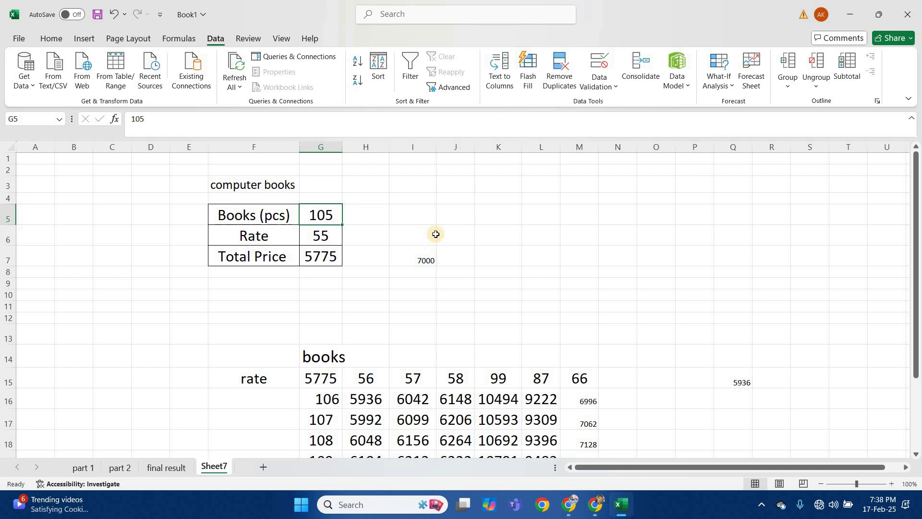
{"action": "left_click", "coordinate": [391, 232]}
- Add a scenario named "books old price" with changing cells G5:G6, keeping their existing values
{"action": "left_click", "coordinate": [320, 214]}
{"action": "left_click", "coordinate": [717, 86]}
{"action": "left_click", "coordinate": [737, 105]}
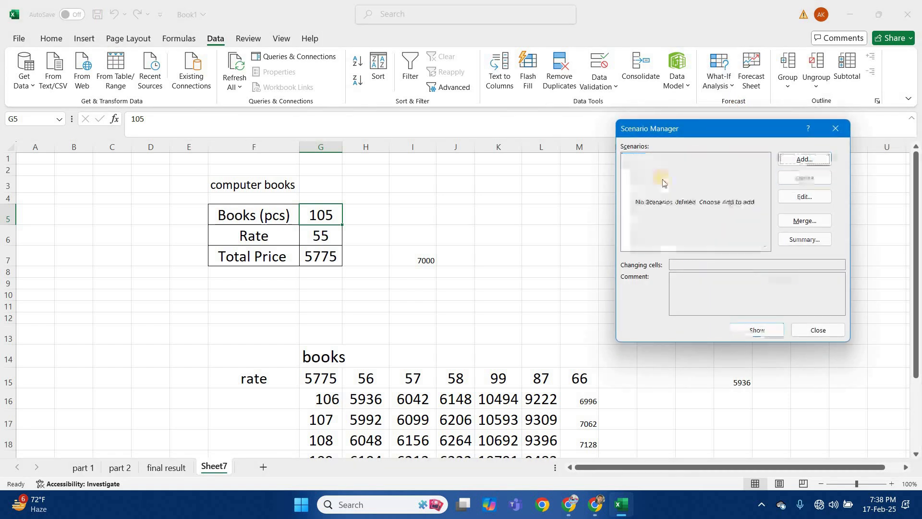
{"action": "left_click", "coordinate": [805, 164]}
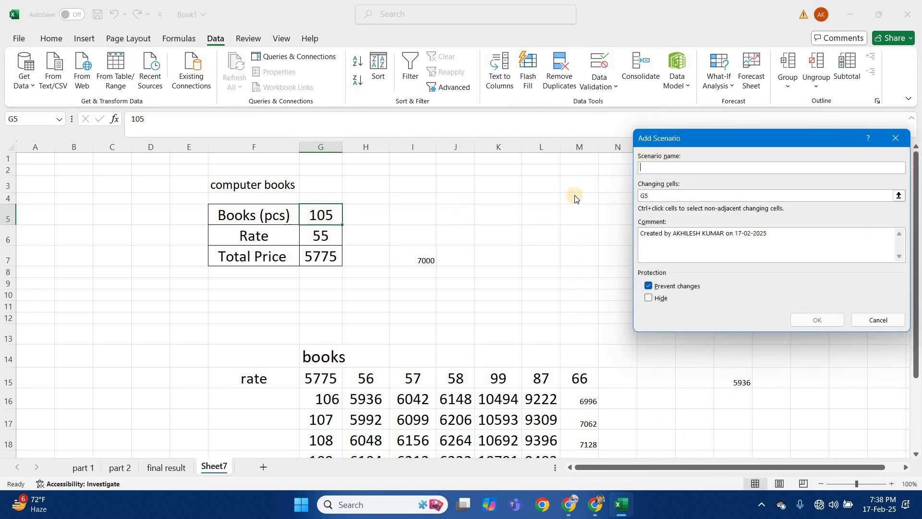
{"action": "type", "text": "qw"}
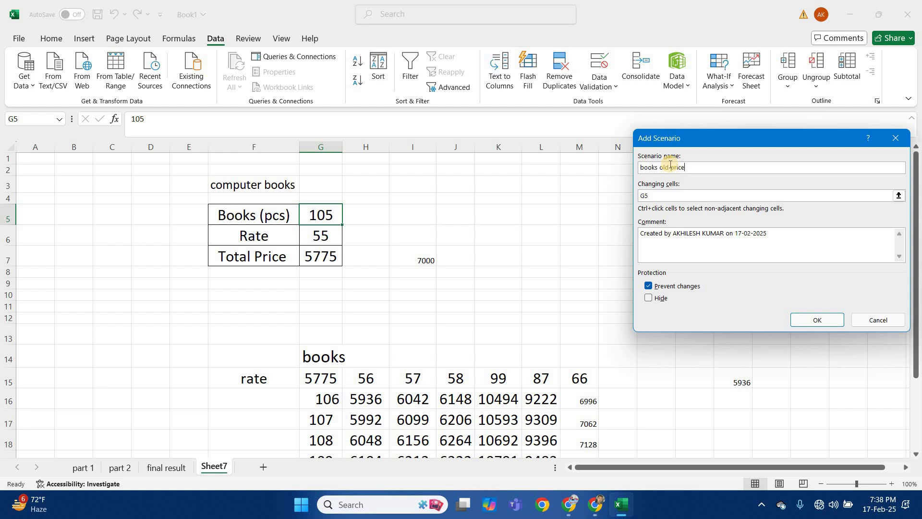
{"action": "left_click_drag", "start_coordinate": [654, 197], "coordinate": [621, 197]}
{"action": "key", "text": "BackSpace"}
{"action": "left_click_drag", "start_coordinate": [323, 215], "coordinate": [324, 236]}
{"action": "left_click", "coordinate": [806, 320]}
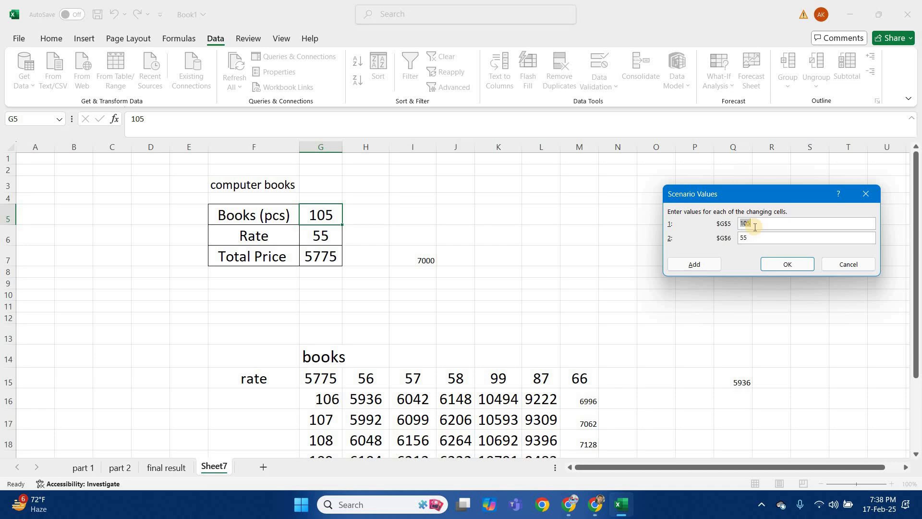
{"action": "left_click", "coordinate": [788, 264]}
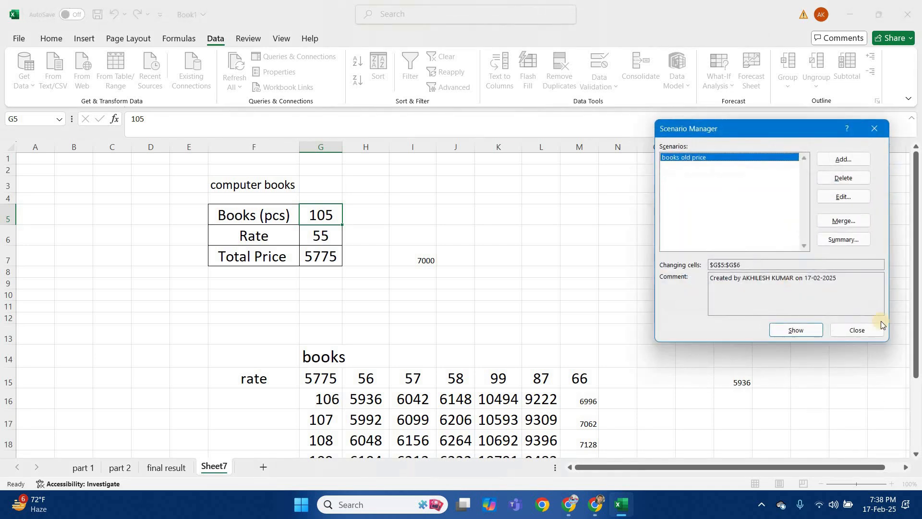
{"action": "left_click", "coordinate": [873, 333]}
- Change the number of books in G5 to 120 and the rate in G6 to 60
{"action": "left_click", "coordinate": [441, 214]}
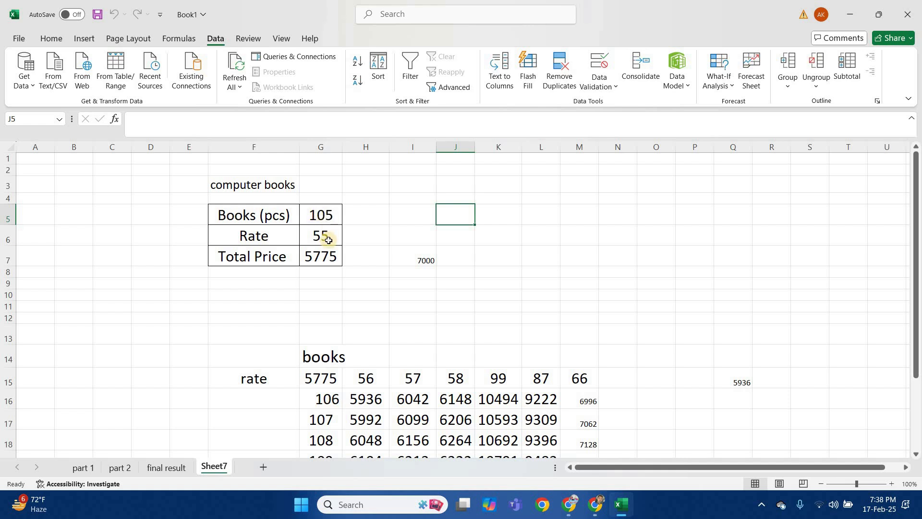
{"action": "left_click", "coordinate": [337, 224]}
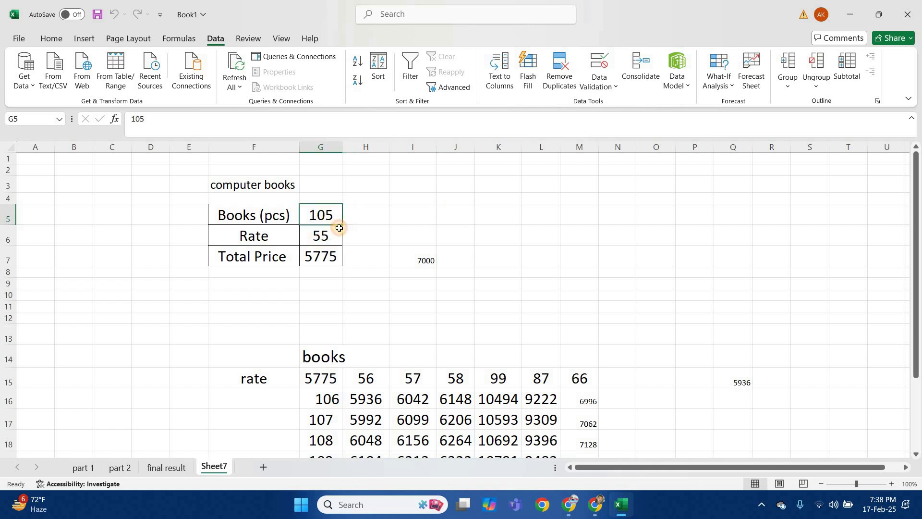
{"action": "type", "text": "120"}
{"action": "left_click", "coordinate": [315, 239]}
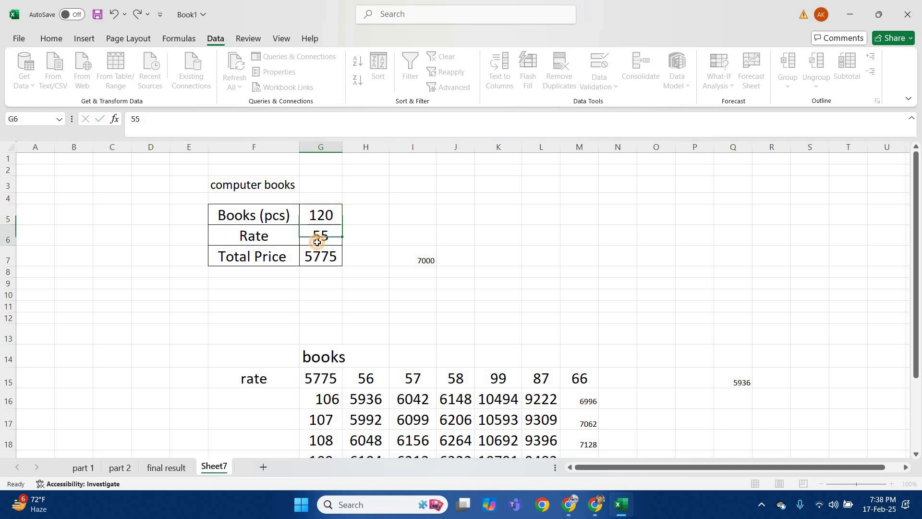
{"action": "type", "text": "60"}
{"action": "left_click", "coordinate": [409, 254]}
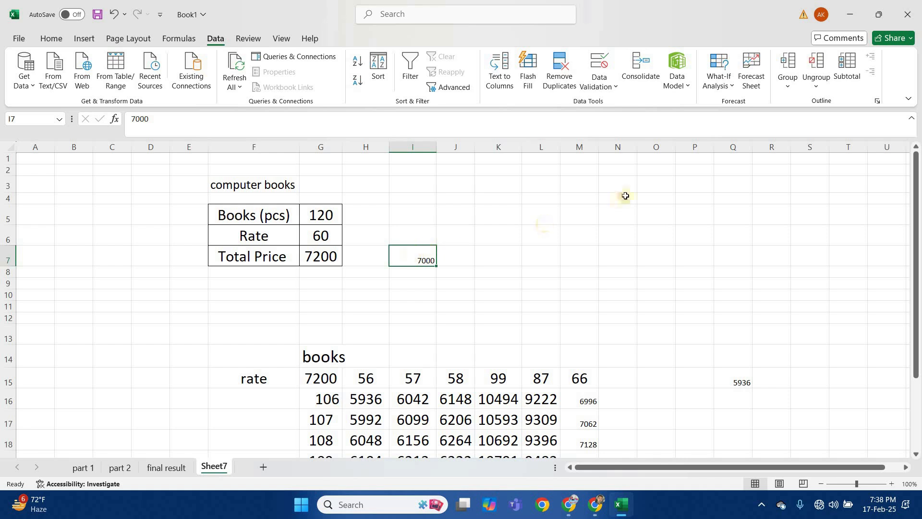
- Show the "books old price" scenario to bring its saved book count and rate back into G5:G6, and close Scenario Manager
{"action": "left_click", "coordinate": [358, 219]}
{"action": "left_click", "coordinate": [718, 81]}
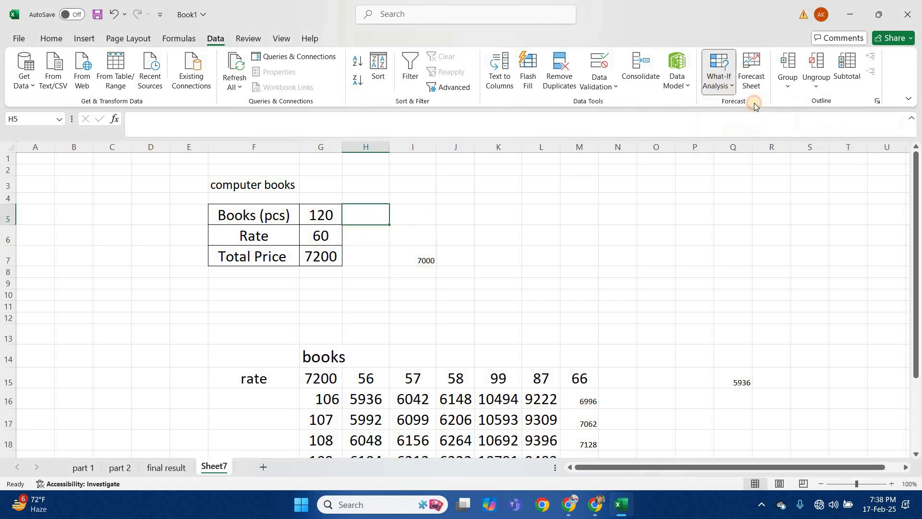
{"action": "left_click", "coordinate": [753, 104]}
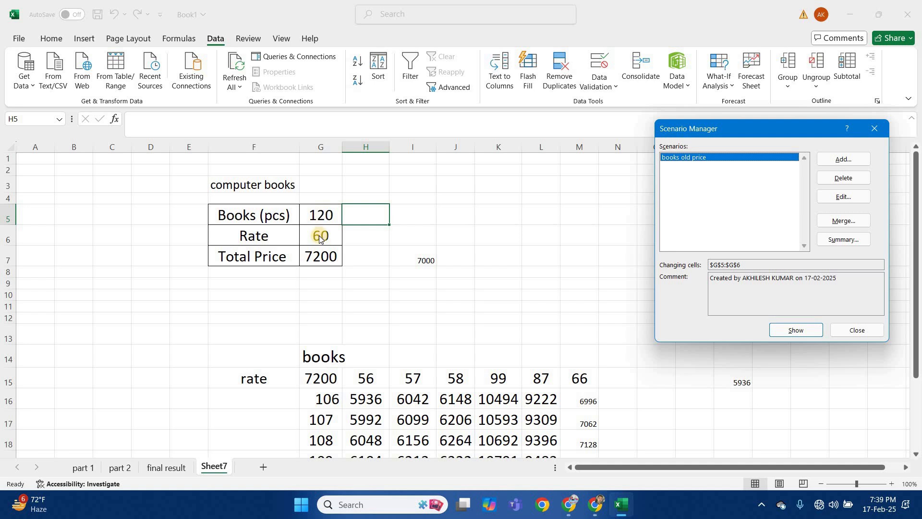
{"action": "left_click", "coordinate": [797, 331]}
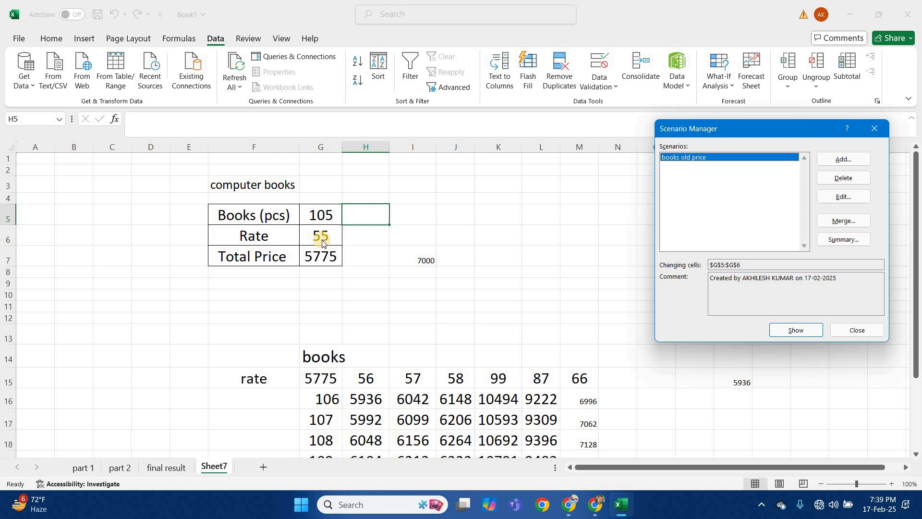
{"action": "left_click", "coordinate": [853, 330]}
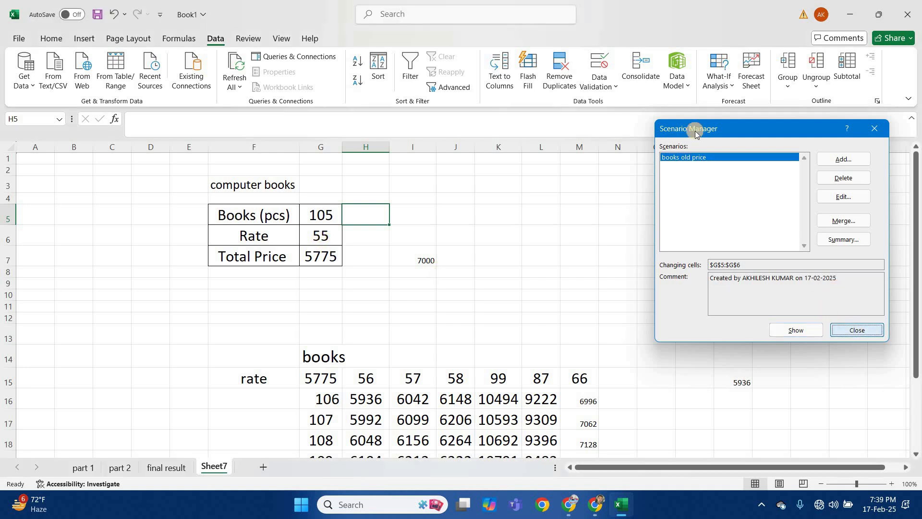
{"action": "left_click", "coordinate": [719, 72]}
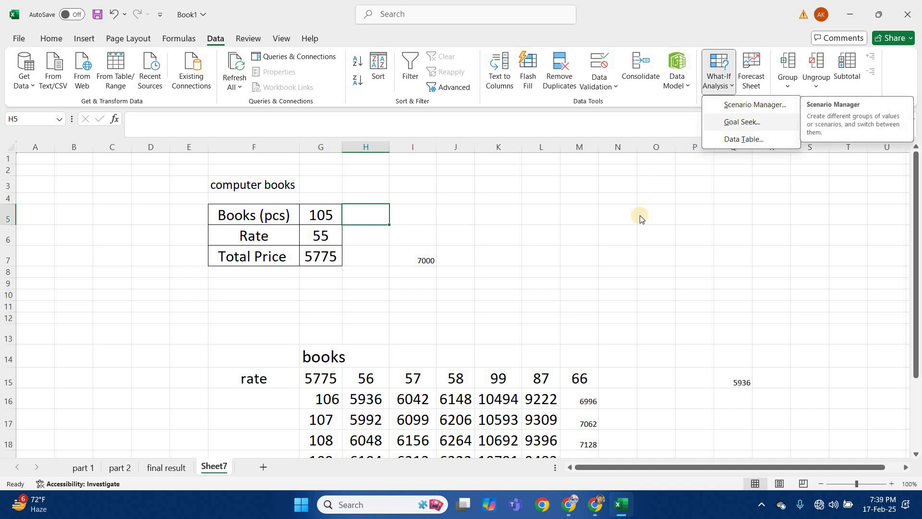
{"action": "left_click", "coordinate": [496, 243]}
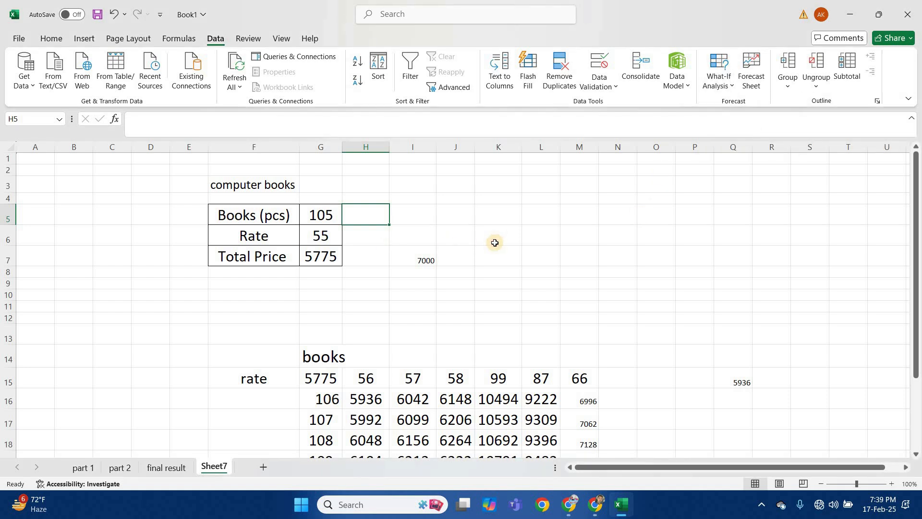